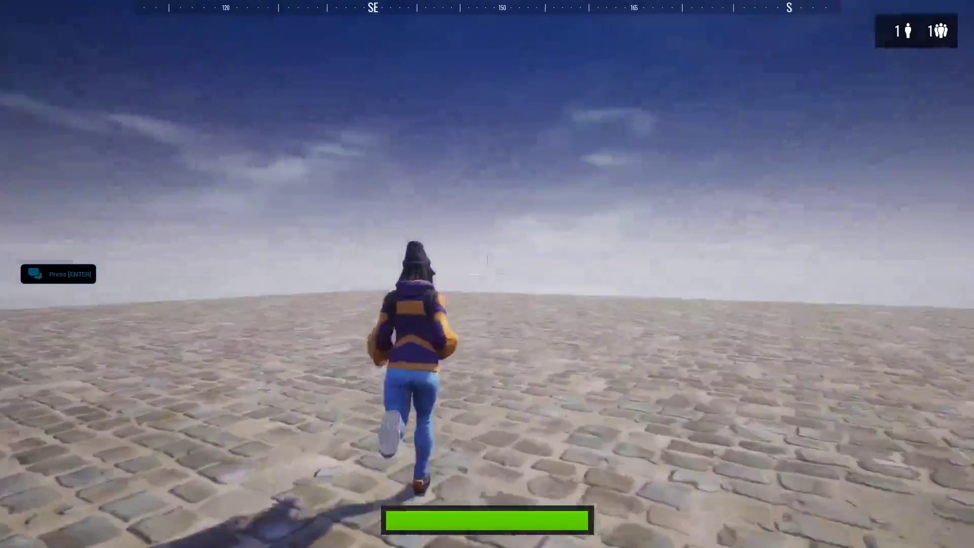
pyautogui.rightClick(487, 274)
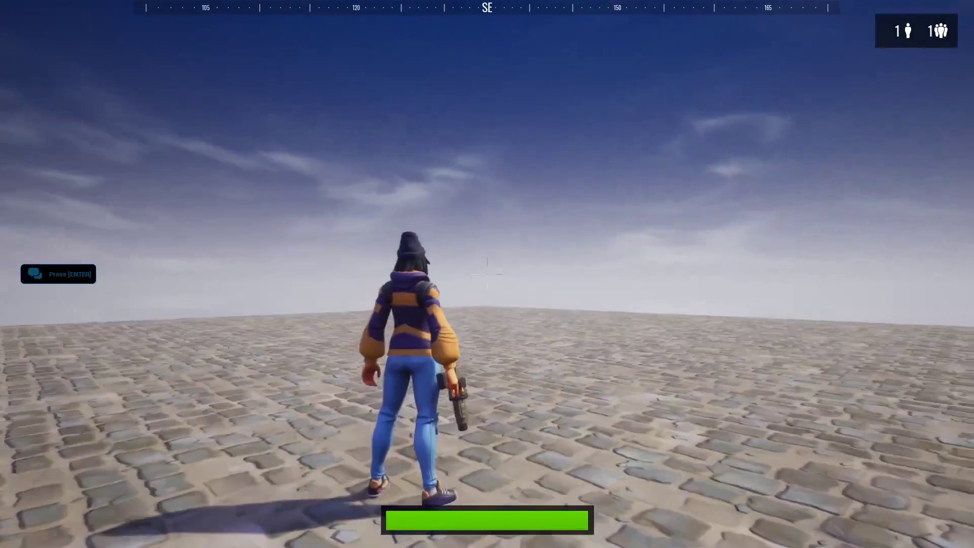
pyautogui.rightClick(487, 274)
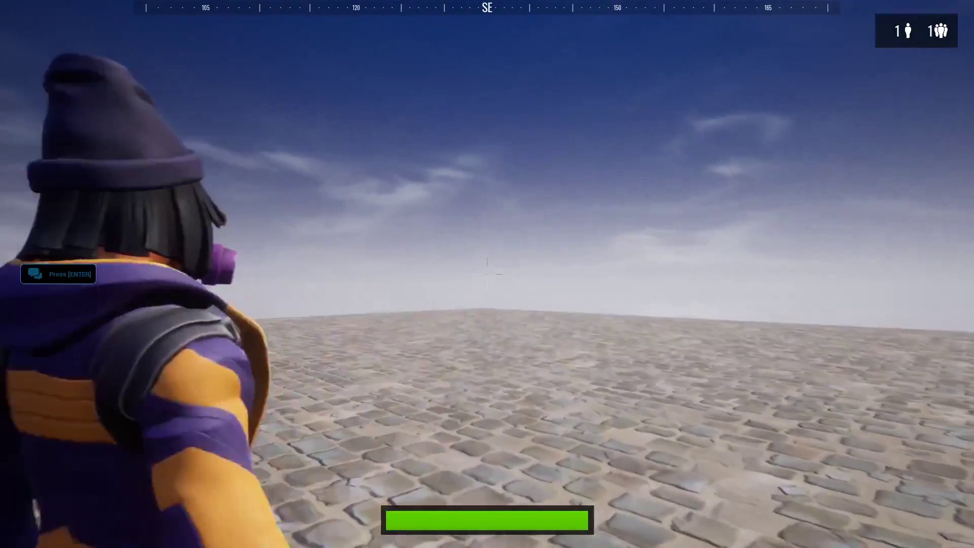
pyautogui.click(487, 274)
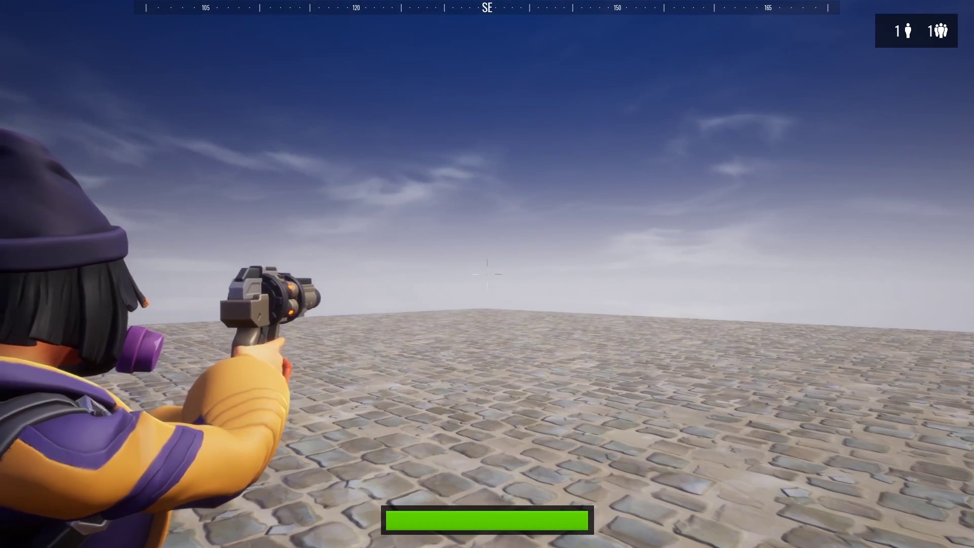
pyautogui.click(487, 274)
pyautogui.press('r')
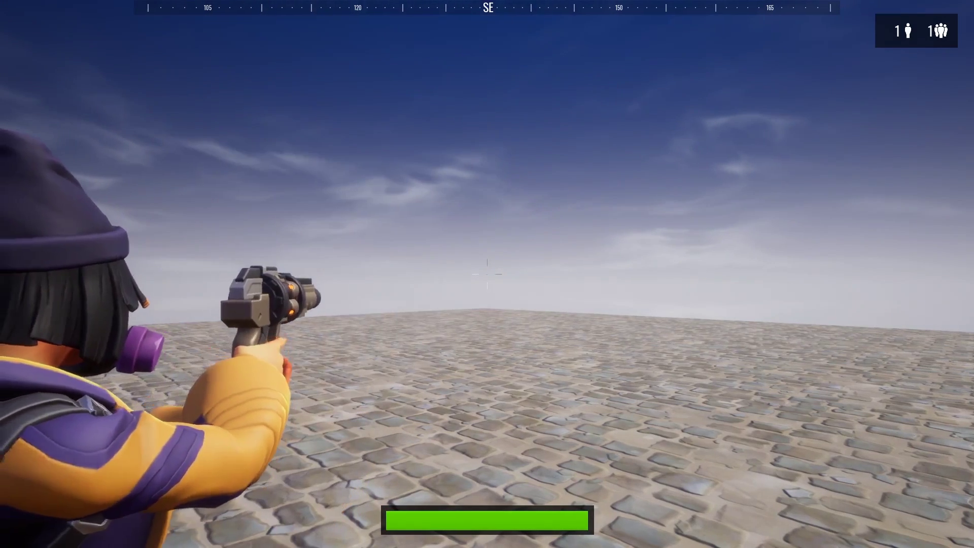
pyautogui.press('w')
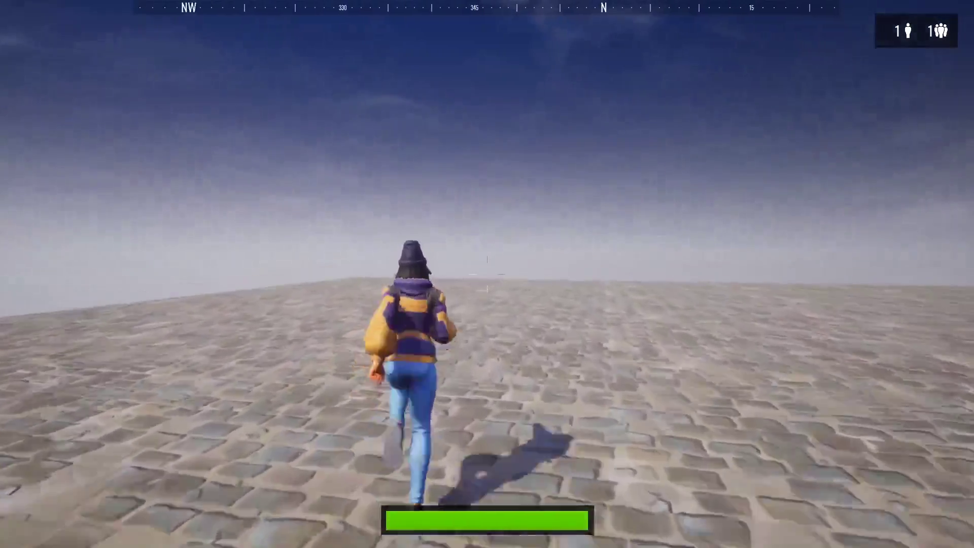
pyautogui.press('space')
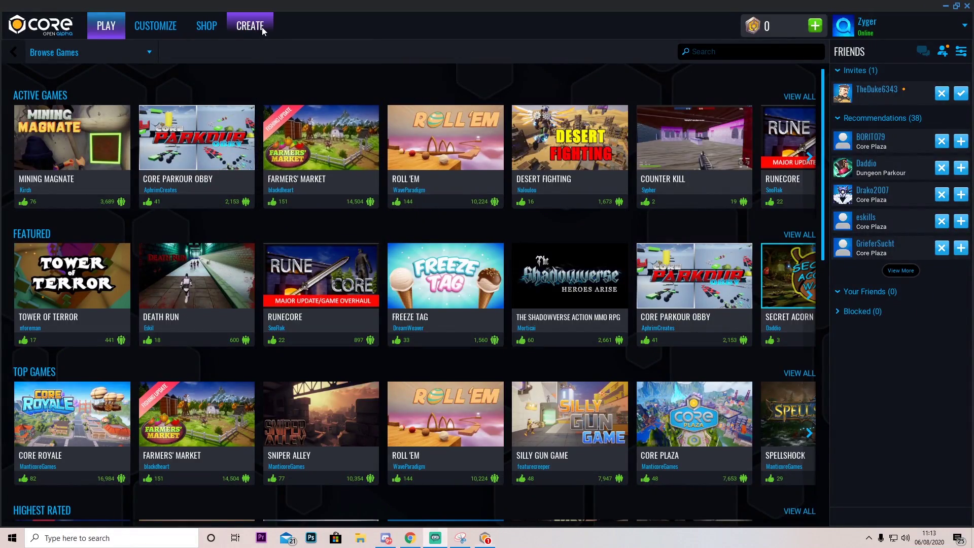
# Step: Create a new empty project named "Tutorial"
pyautogui.click(250, 26)
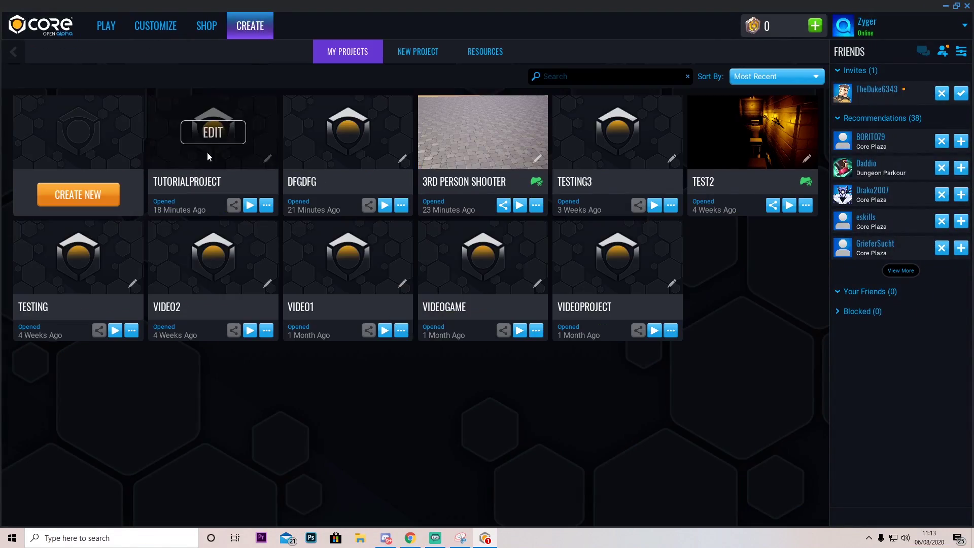
pyautogui.click(96, 198)
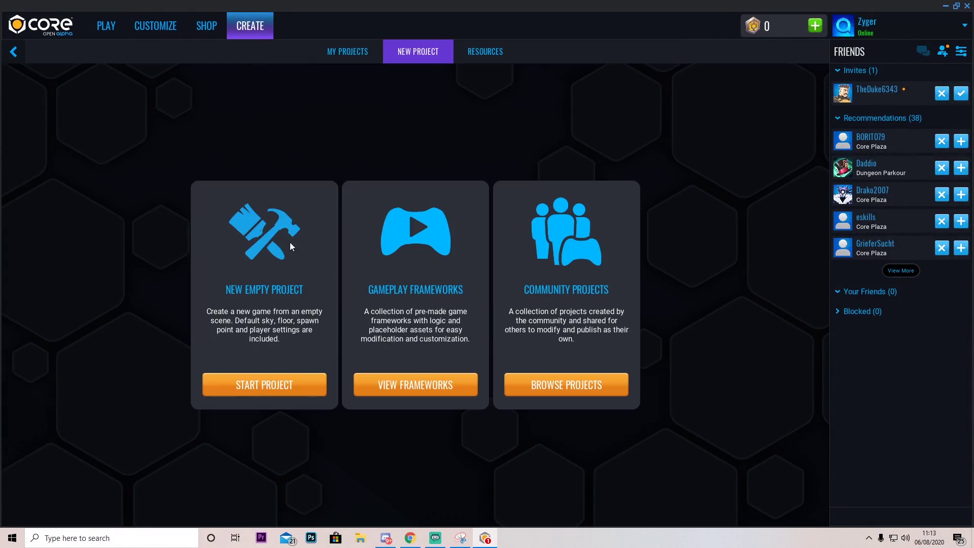
pyautogui.click(284, 386)
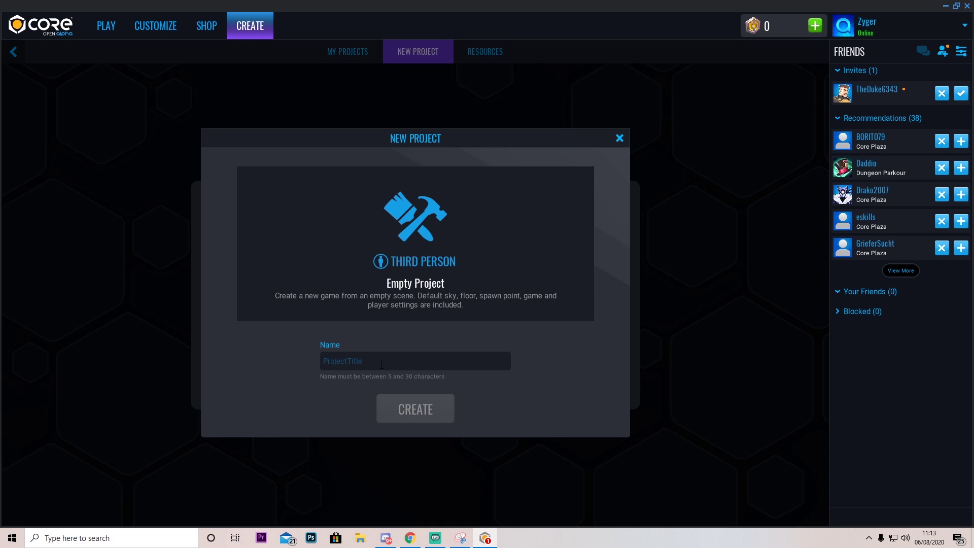
pyautogui.write('Tutorial')
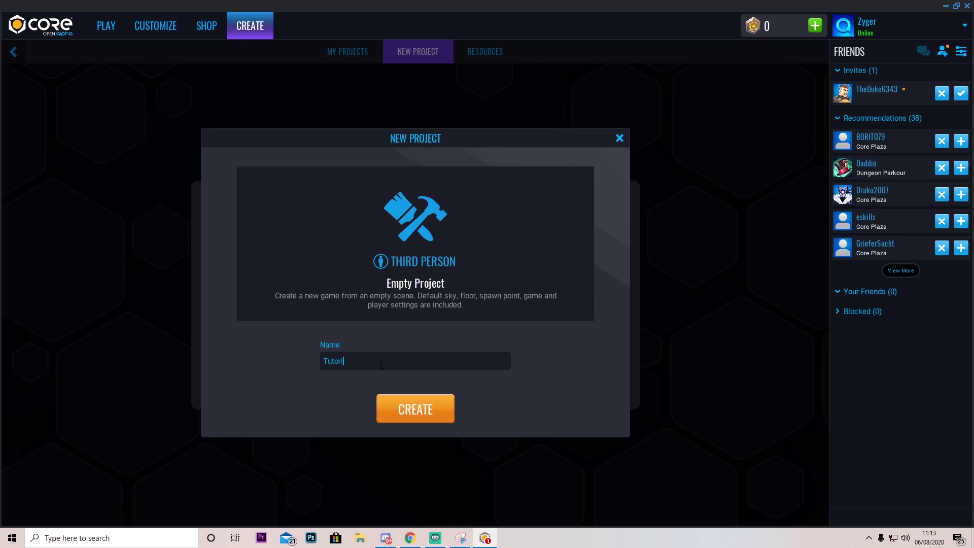
pyautogui.click(433, 412)
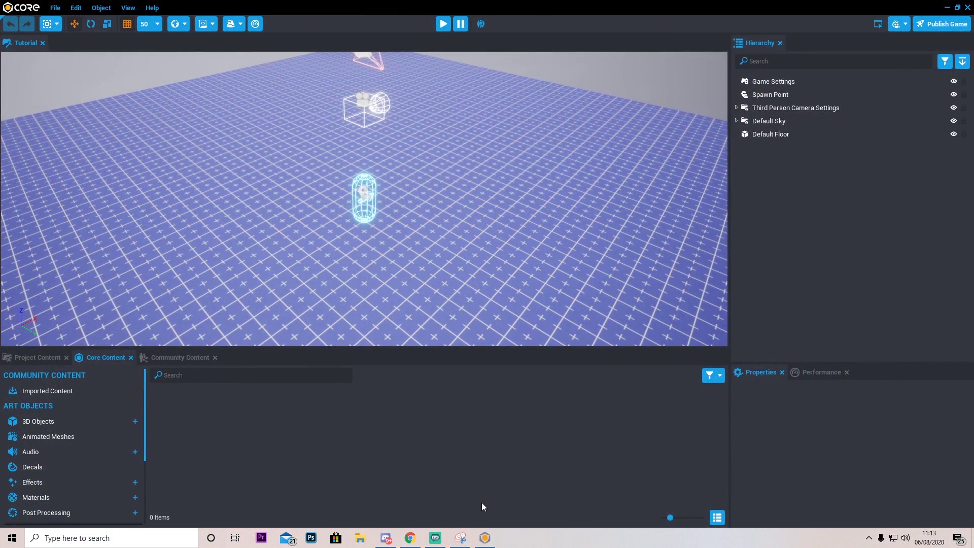
# Step: Preview the empty scene by running the default character across the floor, and return to editing
pyautogui.moveTo(431, 218); pyautogui.dragTo(438, 177, button='right')
pyautogui.click(442, 24)
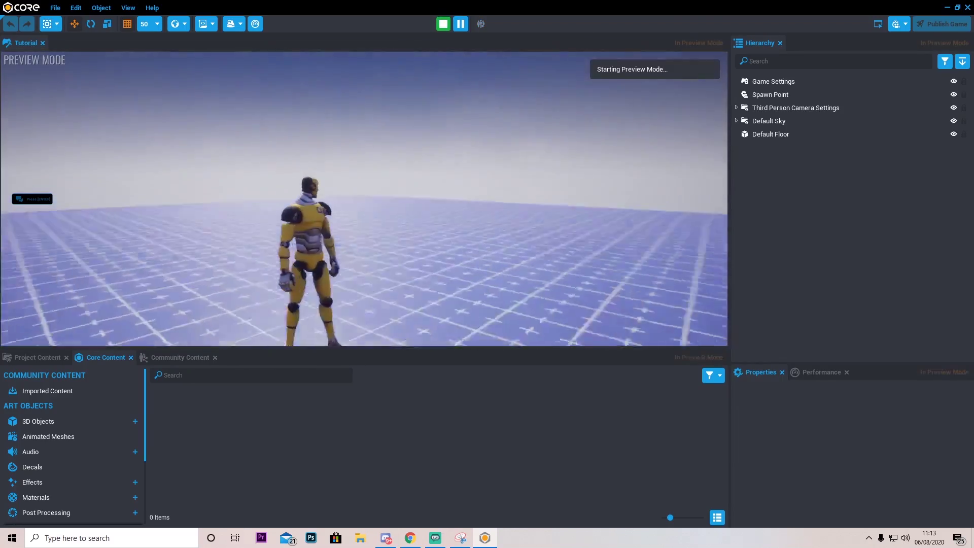
pyautogui.press('w')
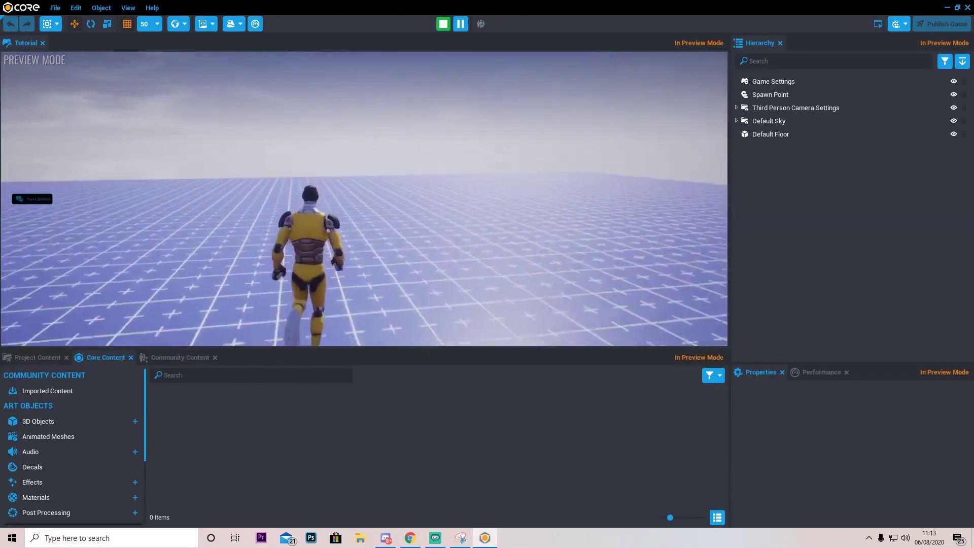
pyautogui.press('w')
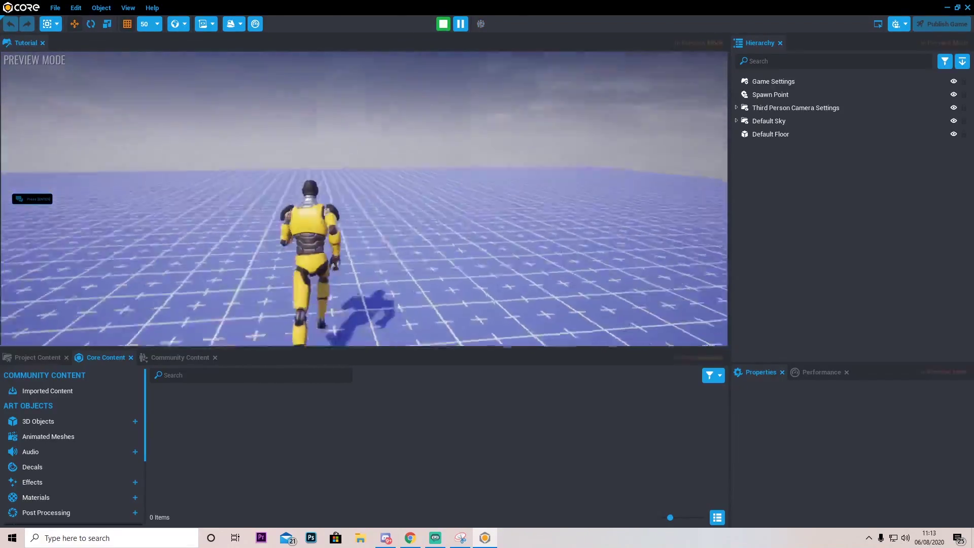
pyautogui.press('w')
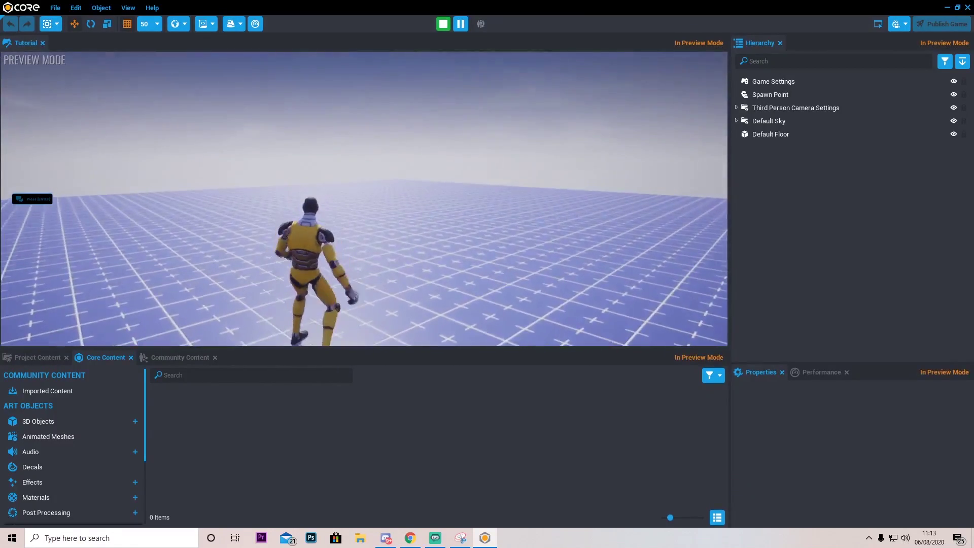
pyautogui.press('Escape')
pyautogui.scroll(-3, 478, 178)
pyautogui.moveTo(477, 178); pyautogui.dragTo(604, 195, button='right')
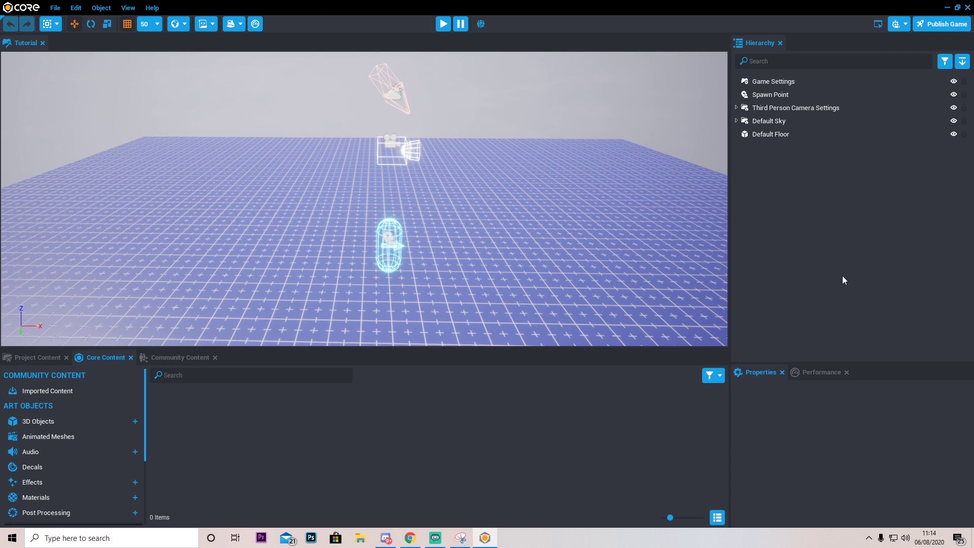
# Step: Create a hierarchy folder named "GameSettings" and move the Game Settings object into it
pyautogui.rightClick(774, 215)
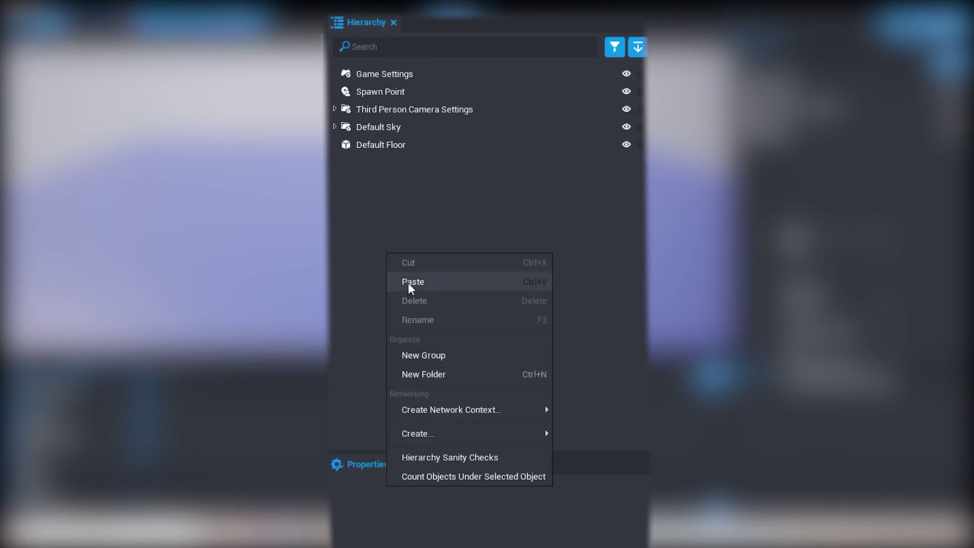
pyautogui.click(426, 374)
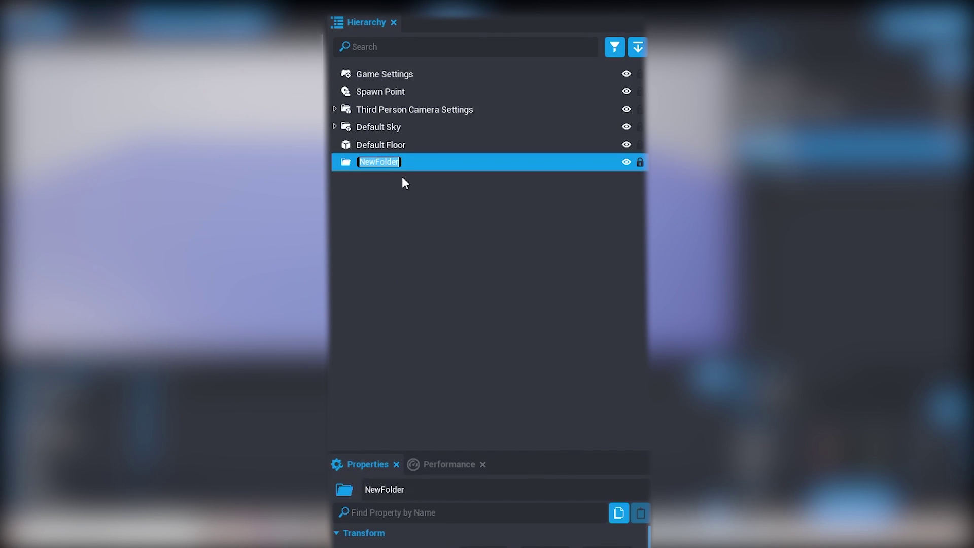
pyautogui.write('GameSettings')
pyautogui.press('Return')
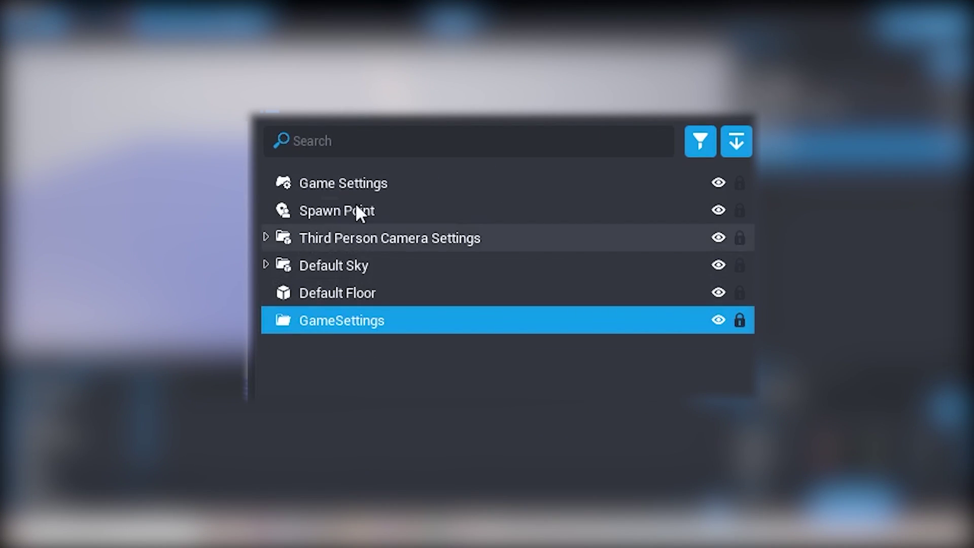
pyautogui.moveTo(336, 175); pyautogui.dragTo(352, 324)
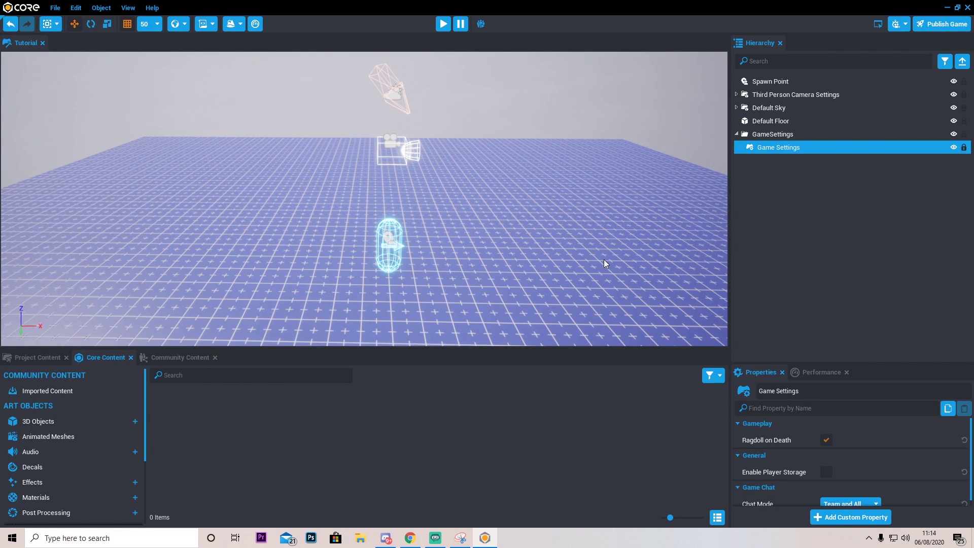
# Step: Search the Core content for "respawn" and add Respawn Settings to the GameSettings folder
pyautogui.click(268, 376)
pyautogui.write('respawn')
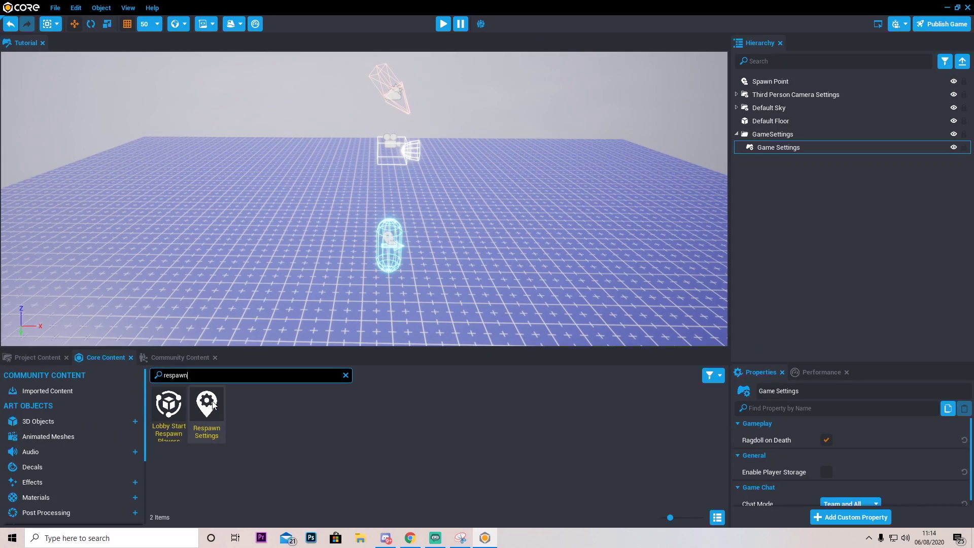
pyautogui.moveTo(212, 404); pyautogui.dragTo(767, 134)
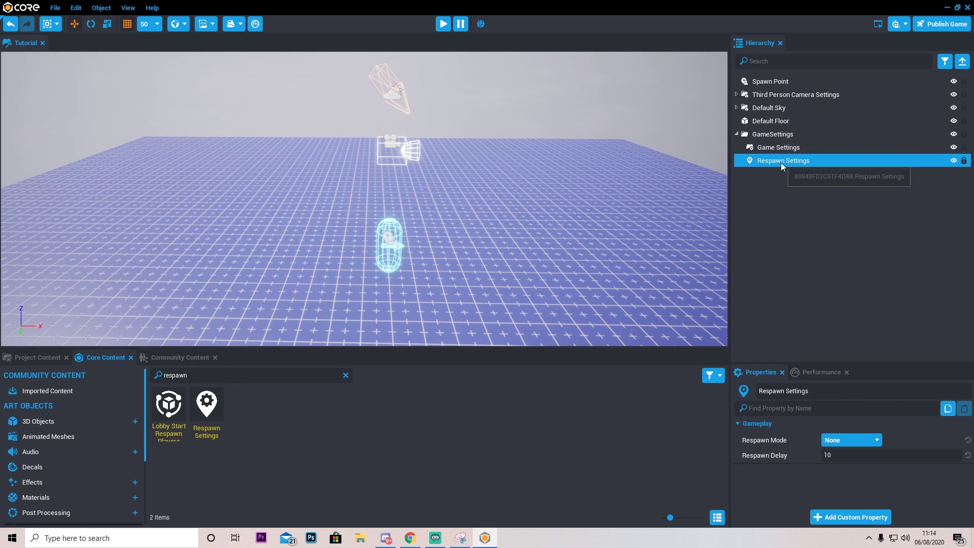
# Step: Set the Respawn Mode of Respawn Settings to Random Spawn Point
pyautogui.click(871, 442)
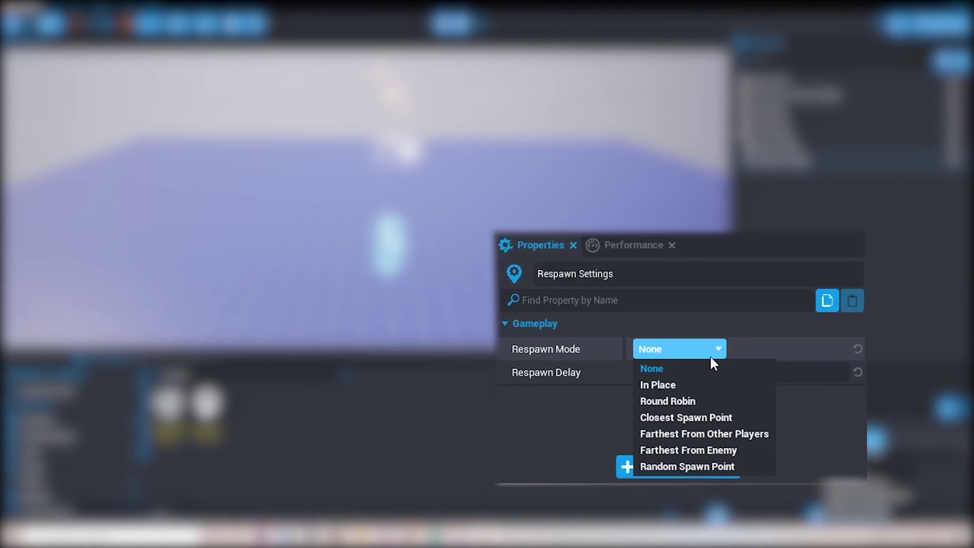
pyautogui.click(788, 362)
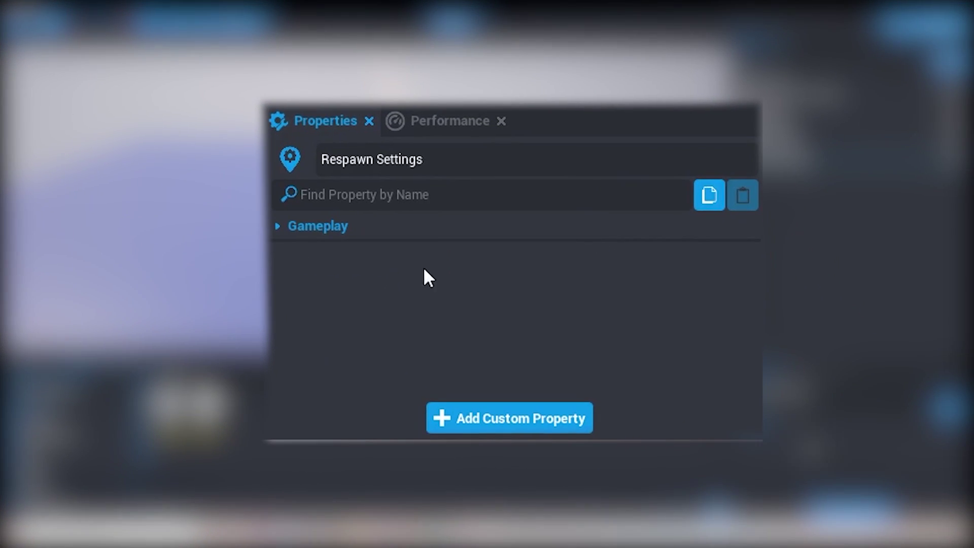
pyautogui.click(351, 232)
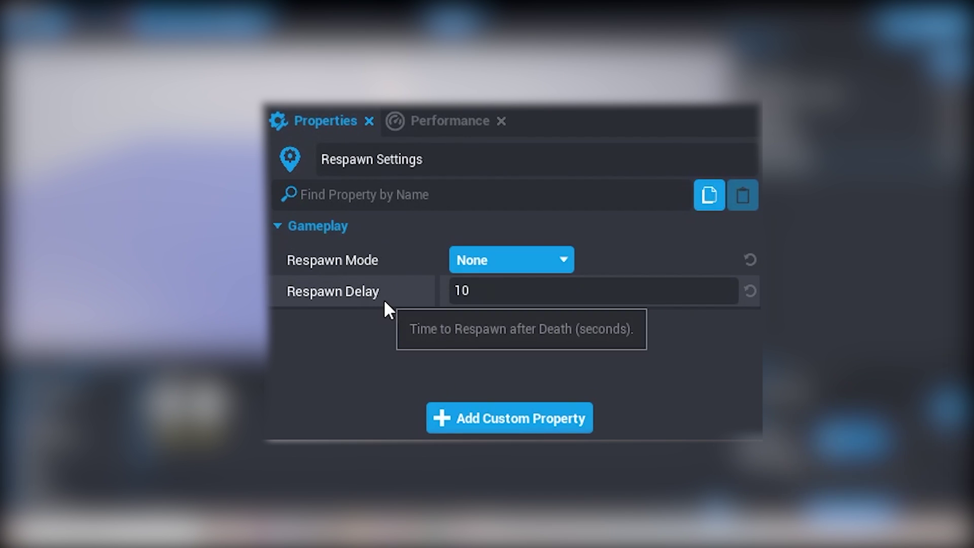
pyautogui.moveTo(371, 269)
pyautogui.click(538, 259)
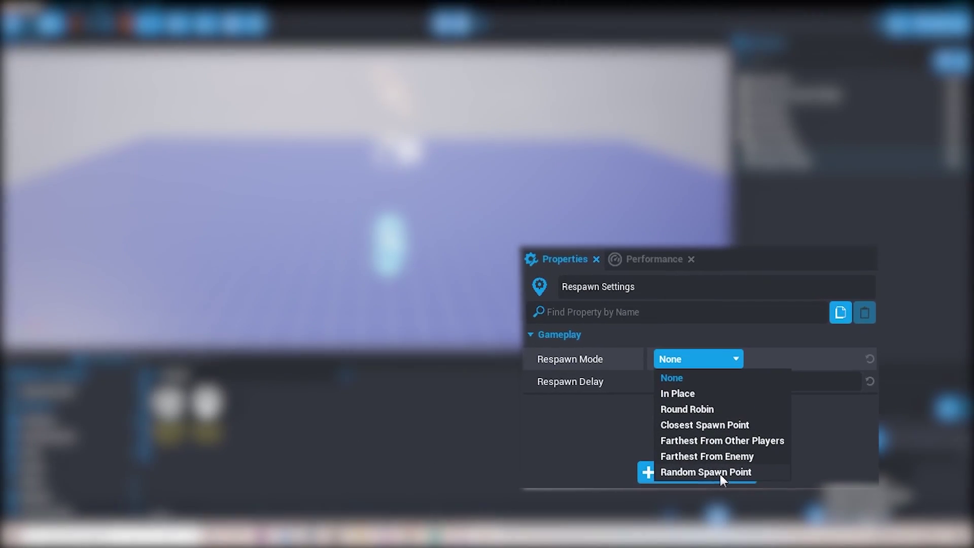
pyautogui.click(720, 474)
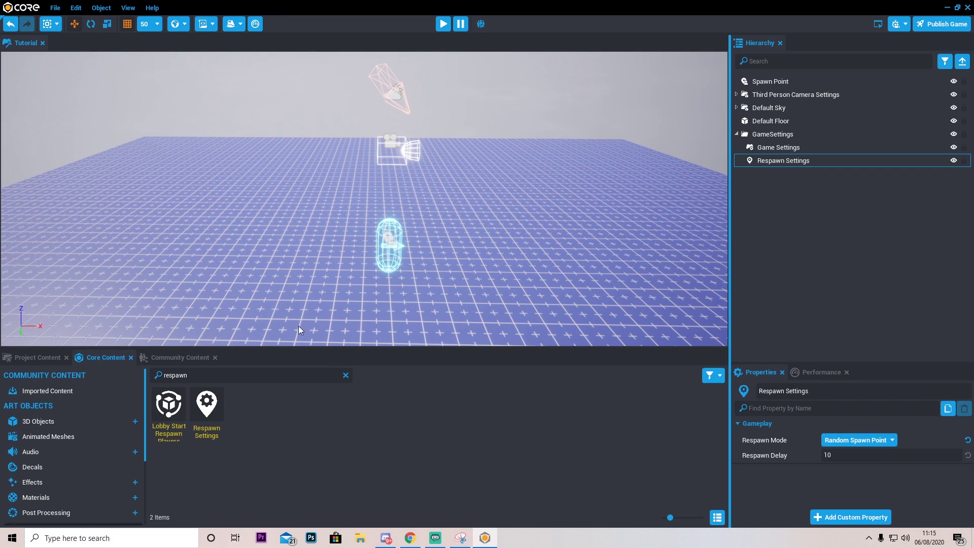
# Step: Search the Core content for "team sett" and add Team Settings to the GameSettings folder
pyautogui.click(224, 375)
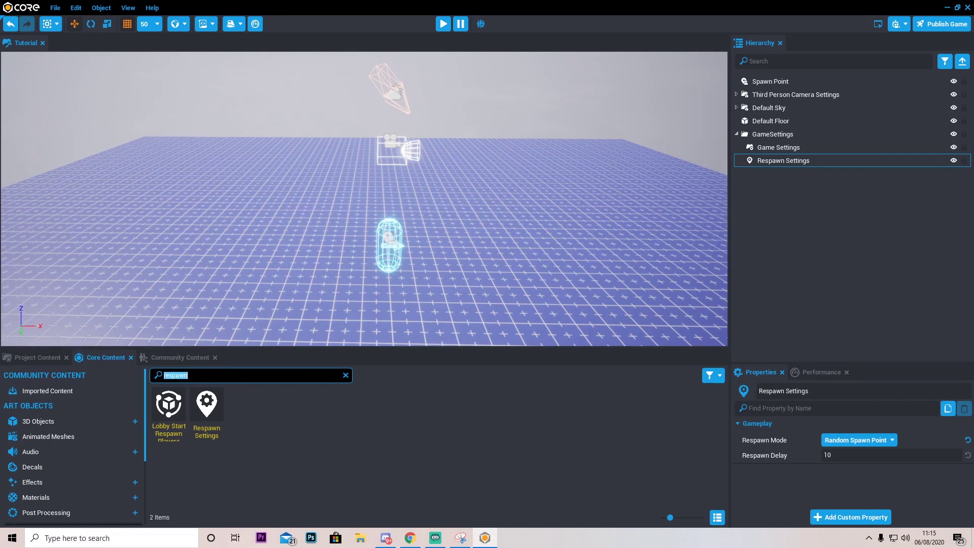
pyautogui.write('team sett')
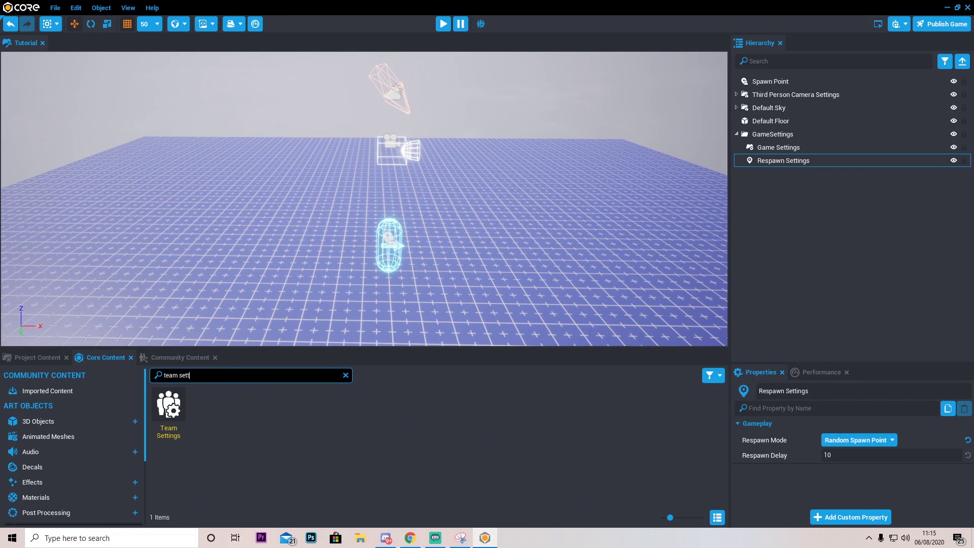
pyautogui.moveTo(169, 406); pyautogui.dragTo(793, 136)
pyautogui.click(792, 174)
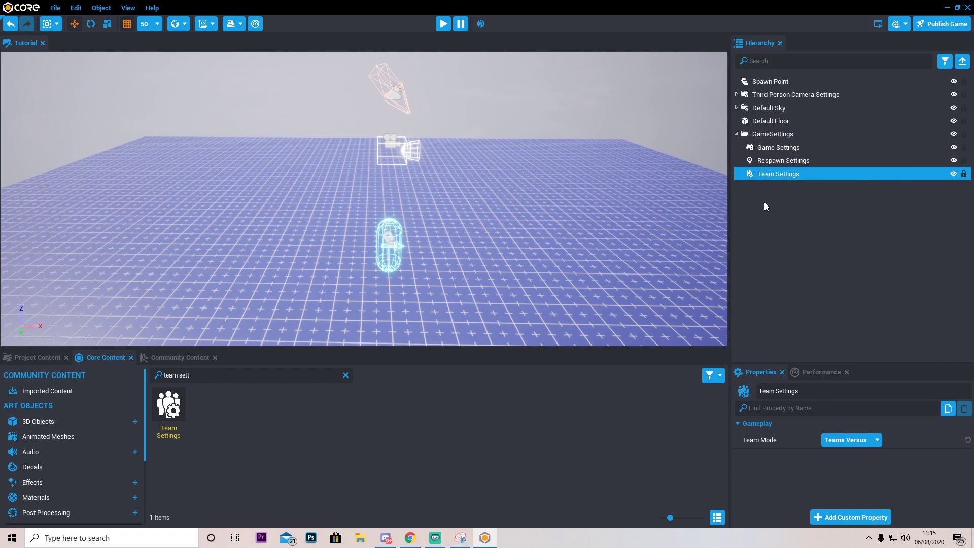
# Step: Set the Team Mode of Team Settings to Free For All and clear the content search
pyautogui.click(871, 441)
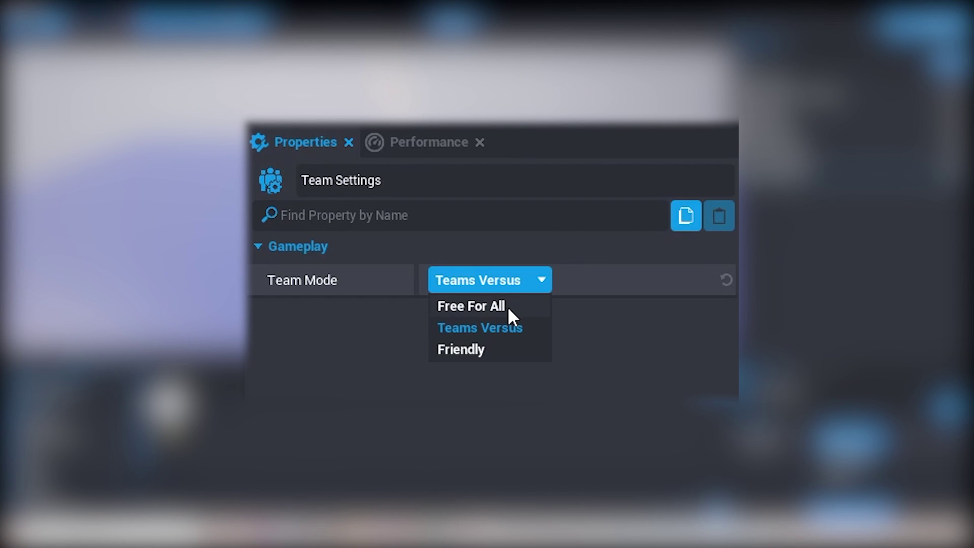
pyautogui.click(499, 306)
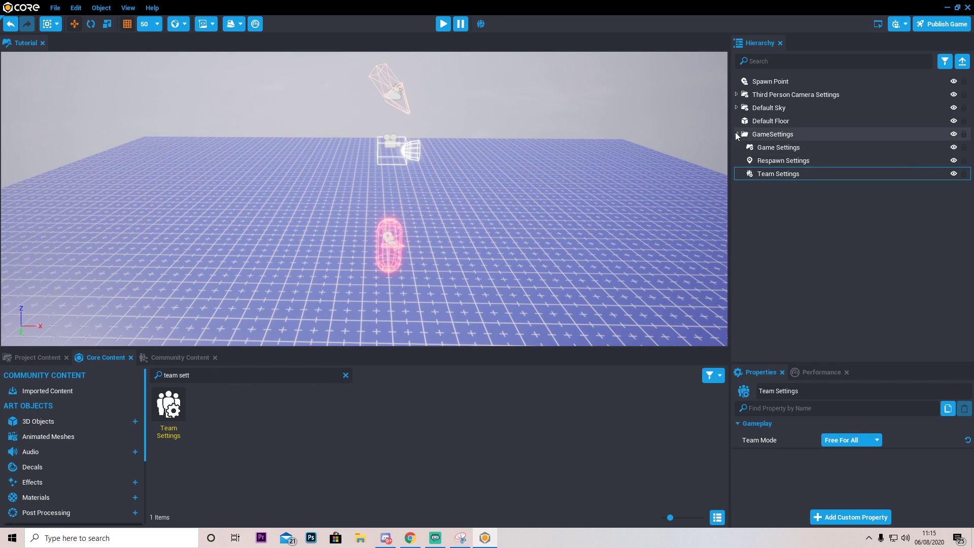
pyautogui.click(344, 375)
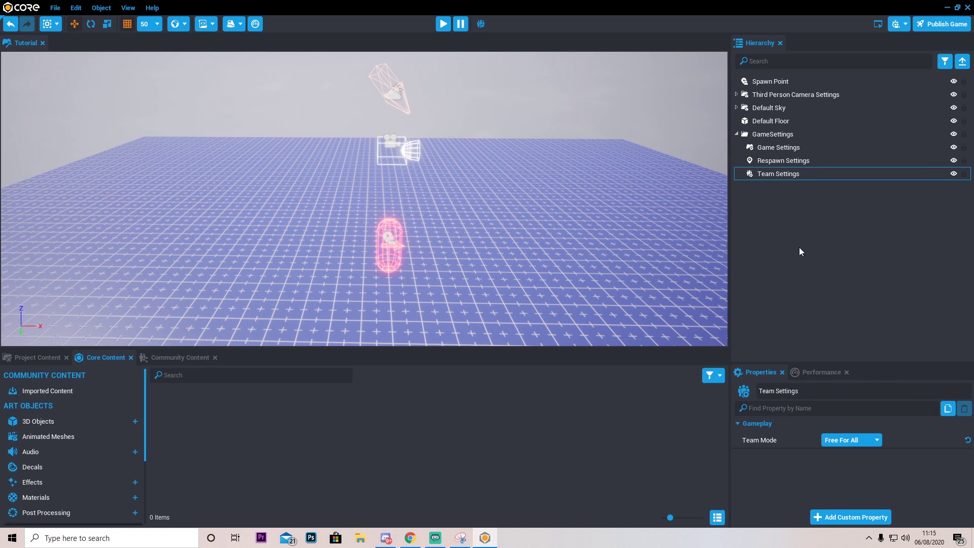
# Step: Collapse the GameSettings folder and create a new top-level hierarchy folder named Game States
pyautogui.click(736, 134)
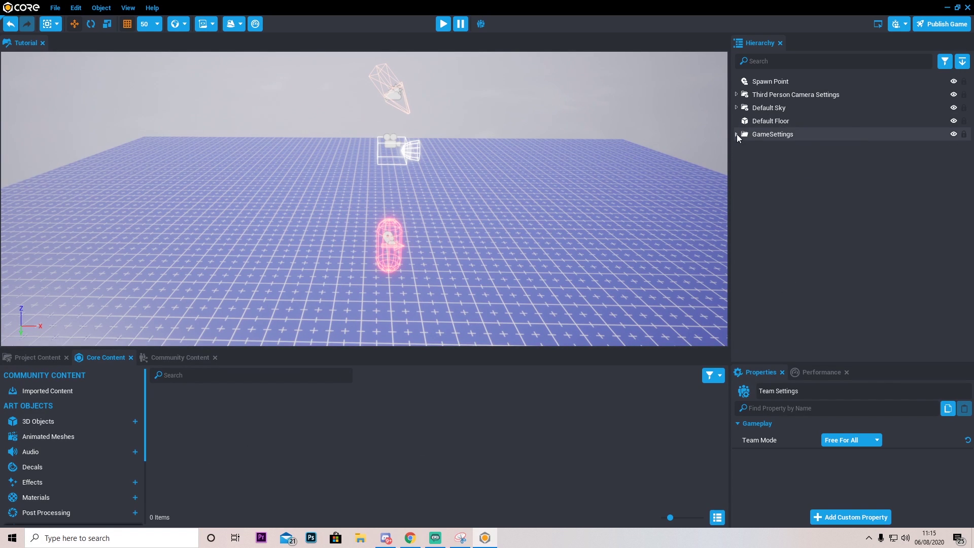
pyautogui.rightClick(779, 163)
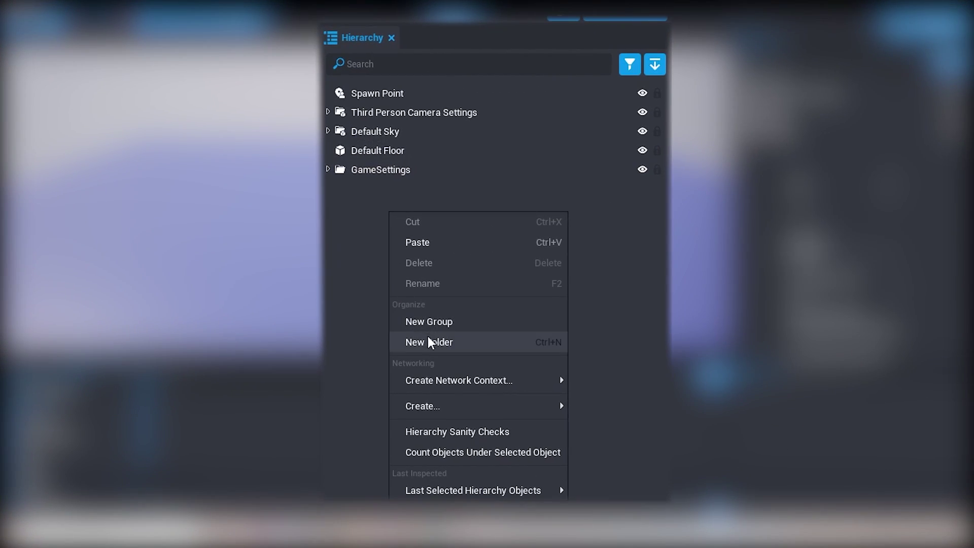
pyautogui.click(428, 339)
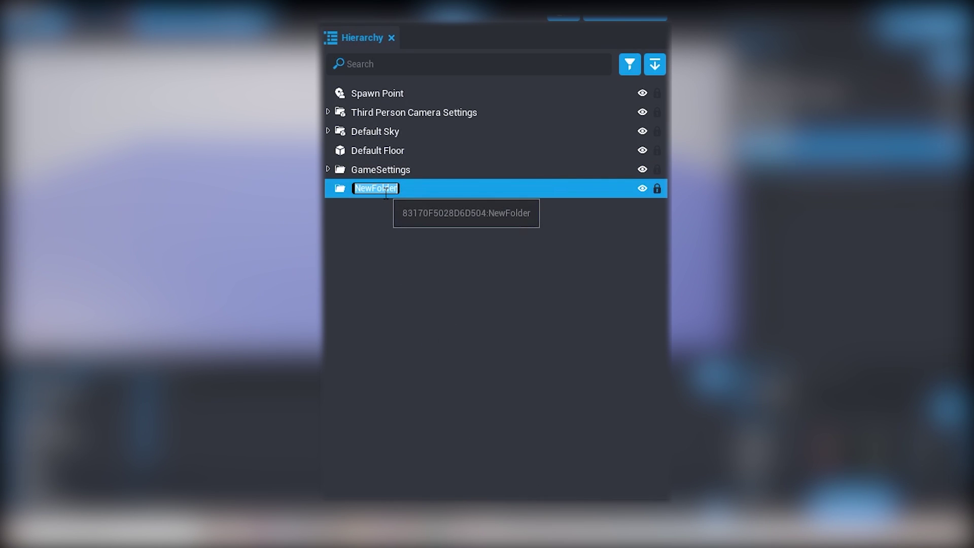
pyautogui.write('Game States')
pyautogui.press('Return')
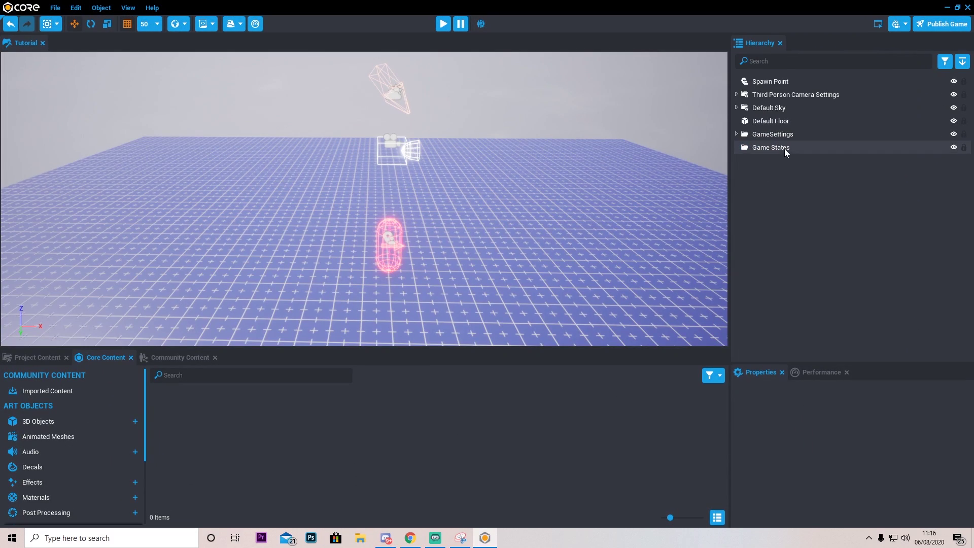
# Step: Search the Core content for "lobby requ" and add Lobby Required Players to the Game States folder
pyautogui.click(784, 148)
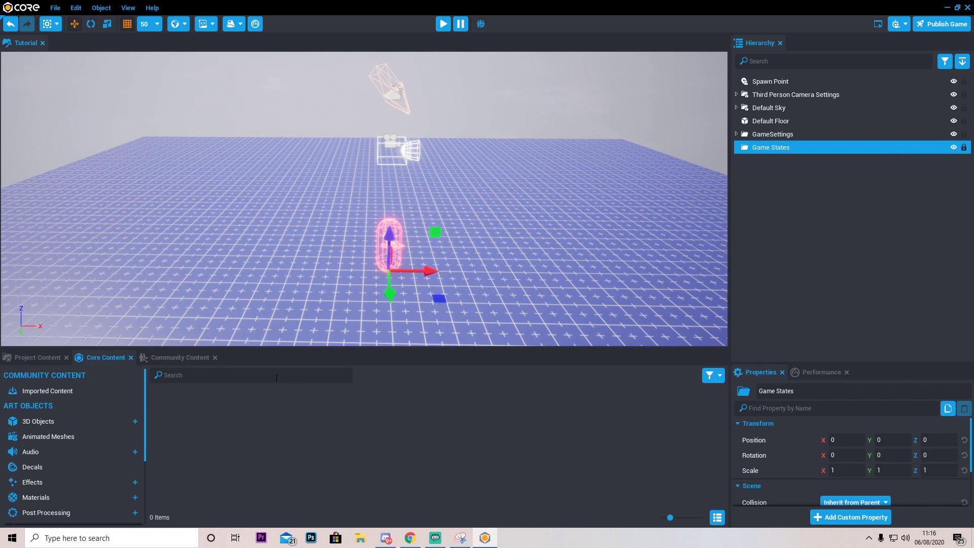
pyautogui.click(253, 375)
pyautogui.write('lobby requ')
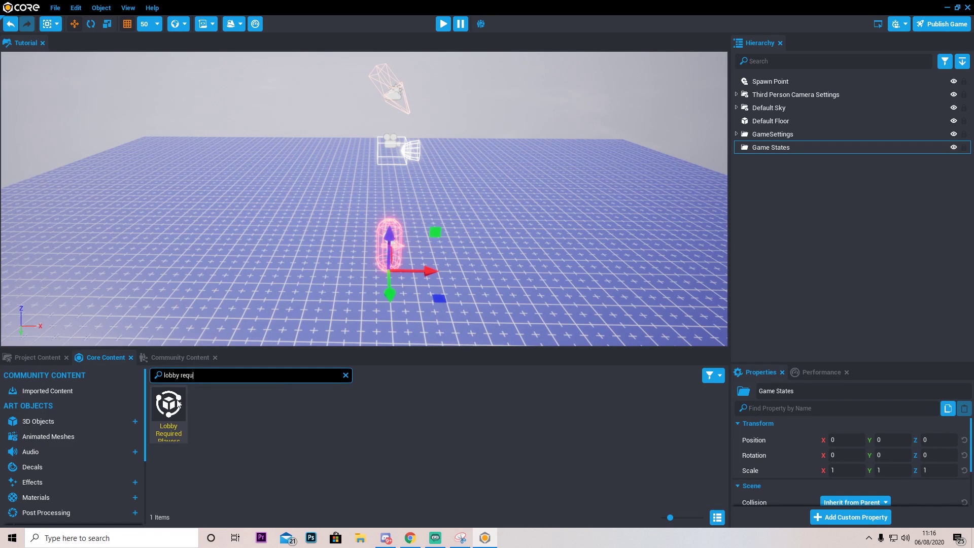
pyautogui.moveTo(168, 406); pyautogui.dragTo(793, 147)
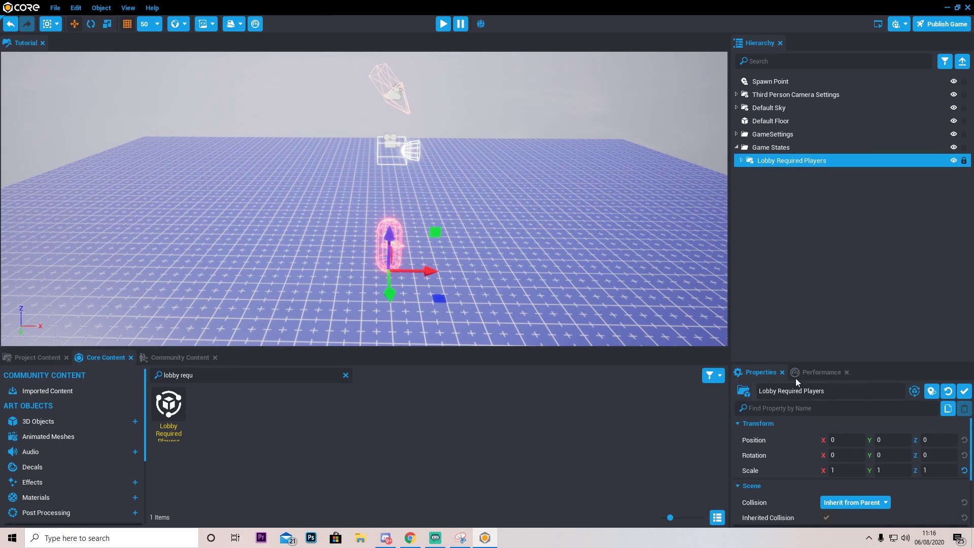
# Step: Set the RequiredPlayers property of Lobby Required Players to 1
pyautogui.scroll(-5, 777, 468)
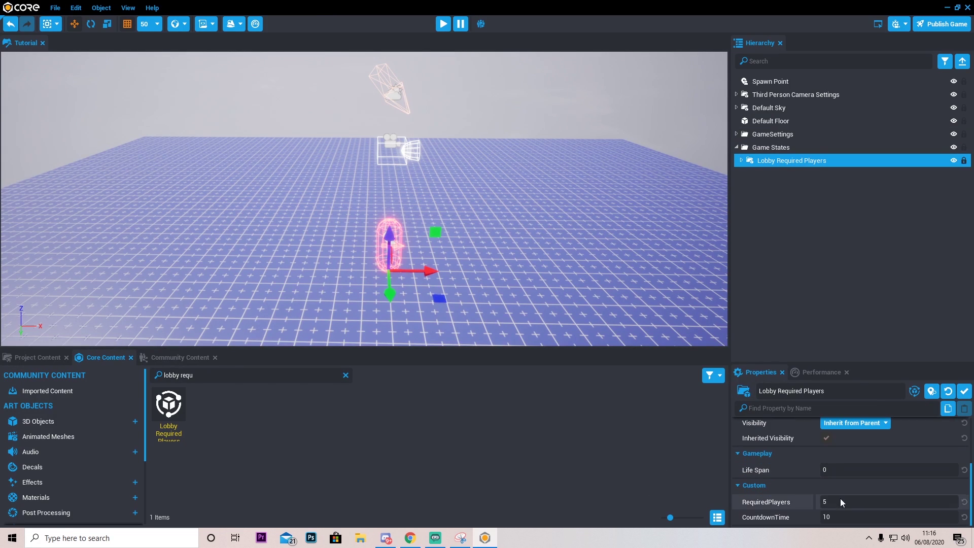
pyautogui.click(841, 499)
pyautogui.write('2')
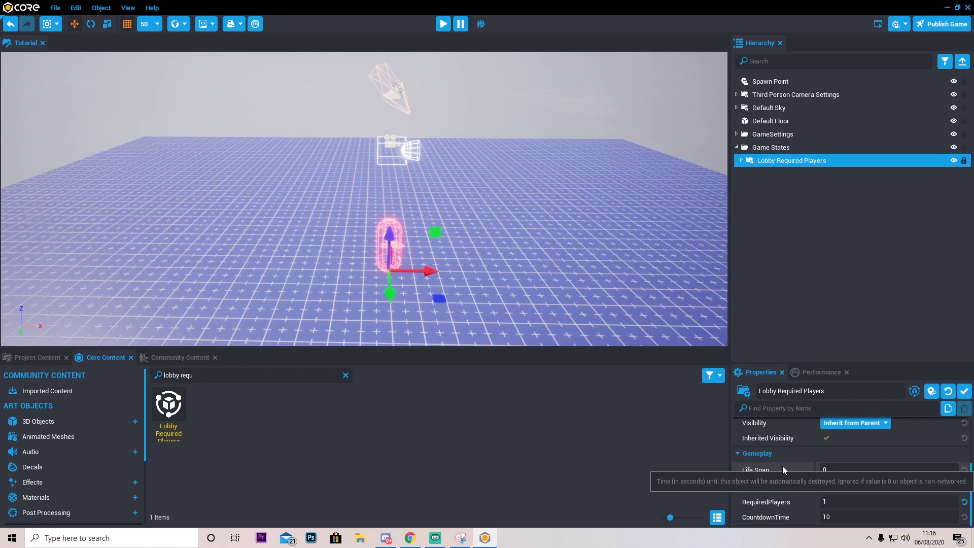
pyautogui.scroll(3, 786, 463)
pyautogui.scroll(-5, 783, 467)
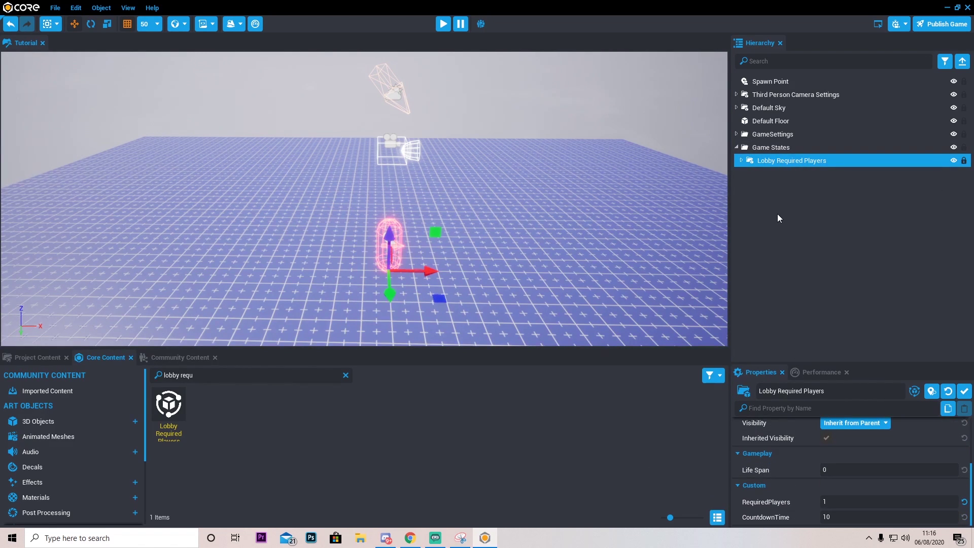
# Step: Search the Core content for "lobby res" and add Lobby Start Respawn Players and Lobby Start Reset KD to the Game States folder
pyautogui.click(345, 375)
pyautogui.write('lo')
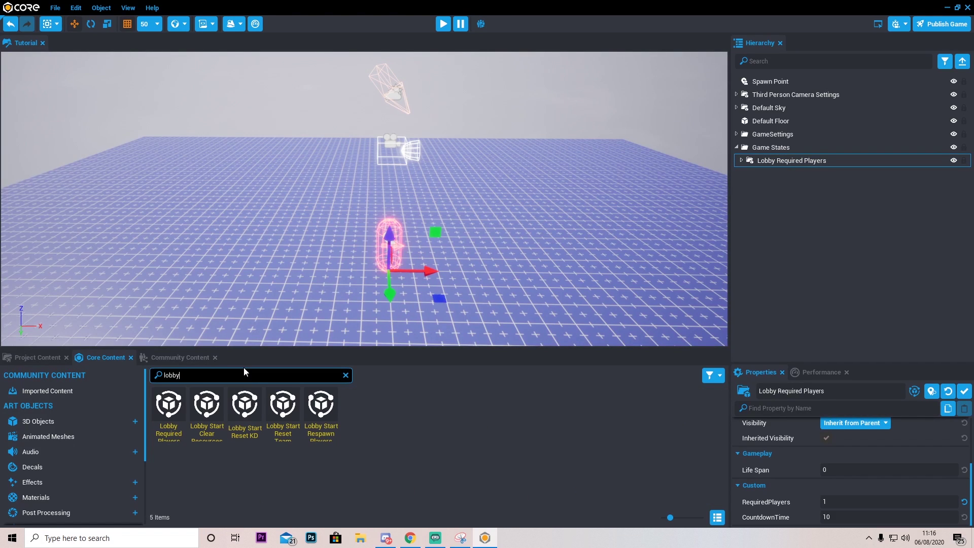
pyautogui.write('res')
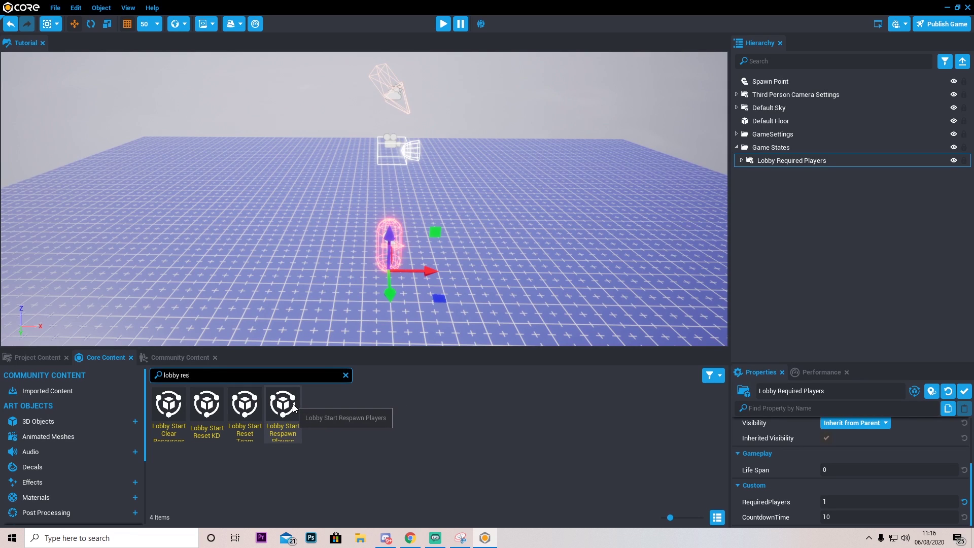
pyautogui.moveTo(293, 408); pyautogui.dragTo(657, 266)
pyautogui.moveTo(760, 176); pyautogui.dragTo(776, 148)
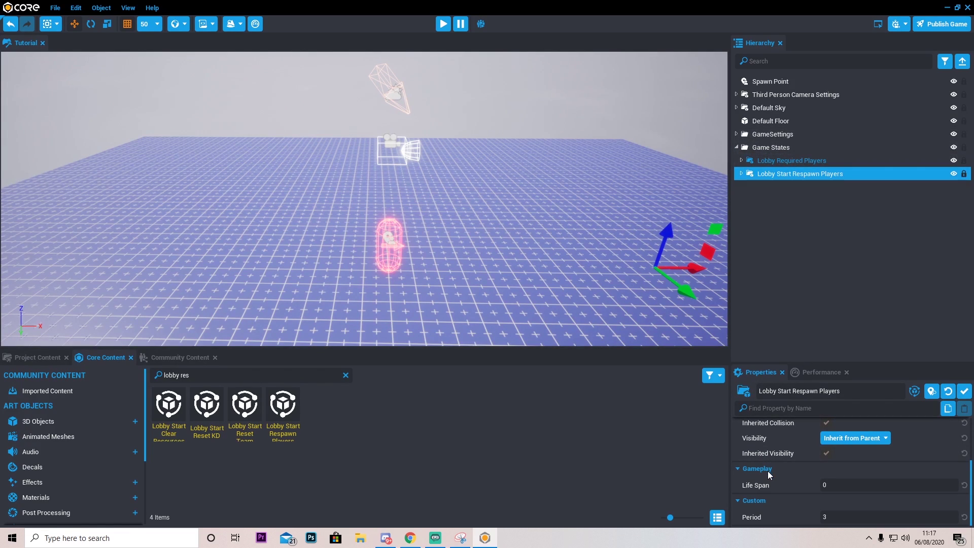
pyautogui.scroll(3, 768, 471)
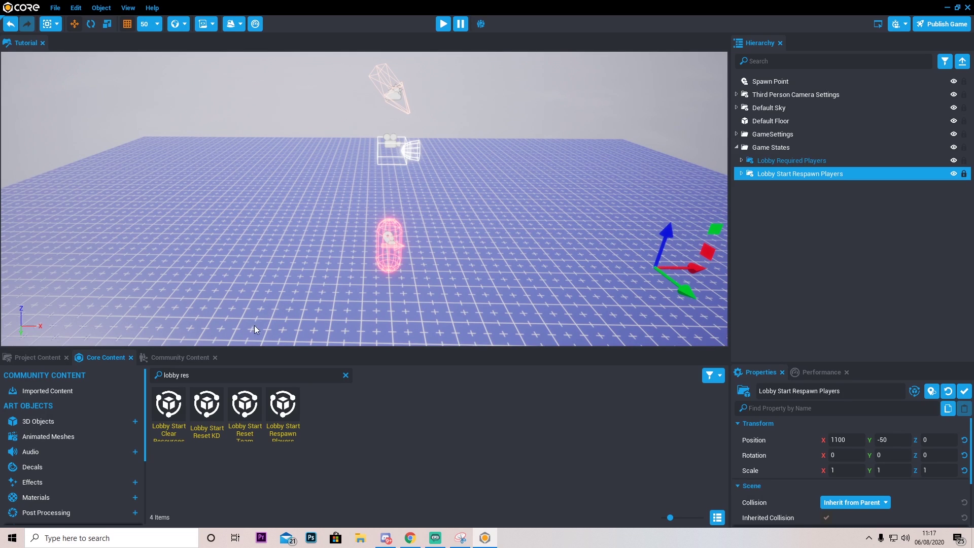
pyautogui.moveTo(208, 415); pyautogui.dragTo(795, 202)
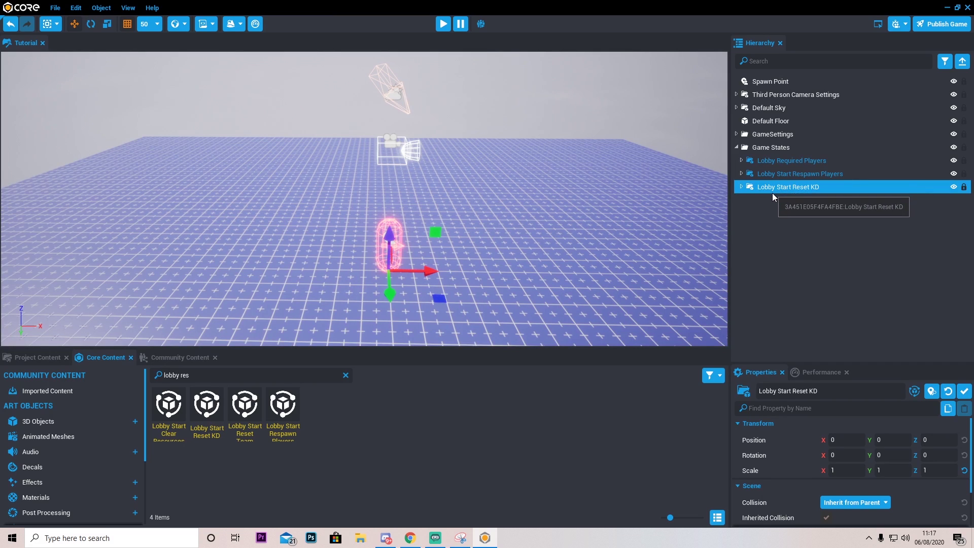
# Step: Search the Core content for "round kill", add Round Kill Limit to the Game States folder and set its KillLimit to 20
pyautogui.click(238, 374)
pyautogui.write('round kill')
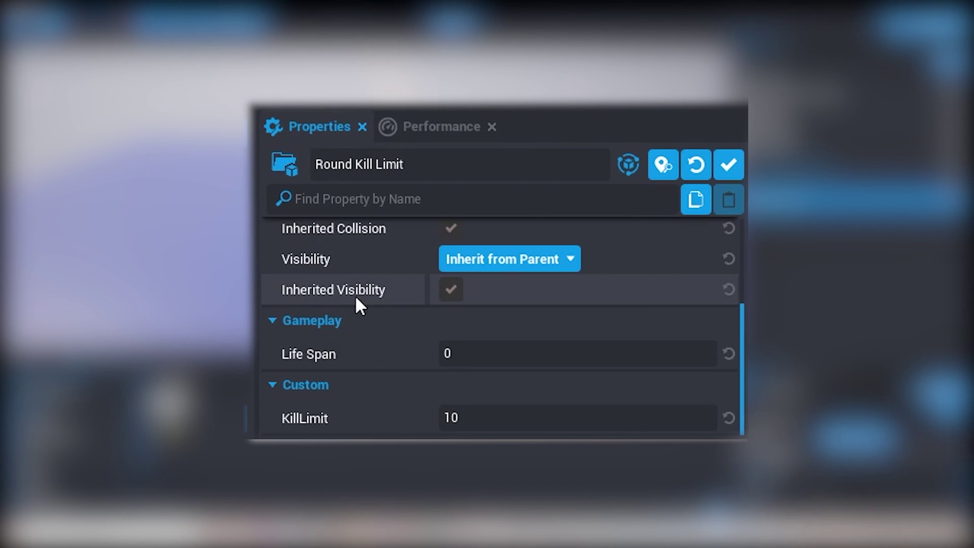
pyautogui.click(471, 417)
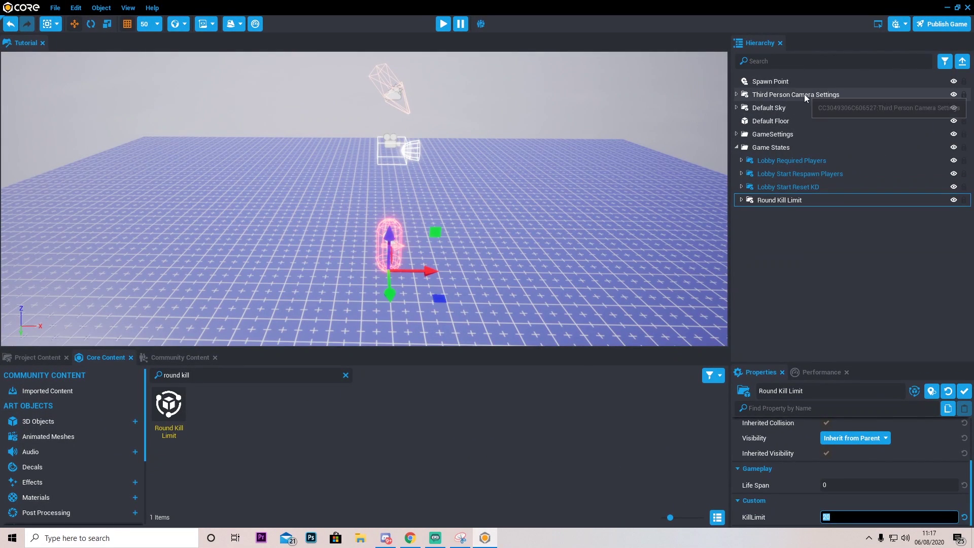
# Step: Move Third Person Camera Settings into the Game States folder
pyautogui.moveTo(805, 94); pyautogui.dragTo(791, 149)
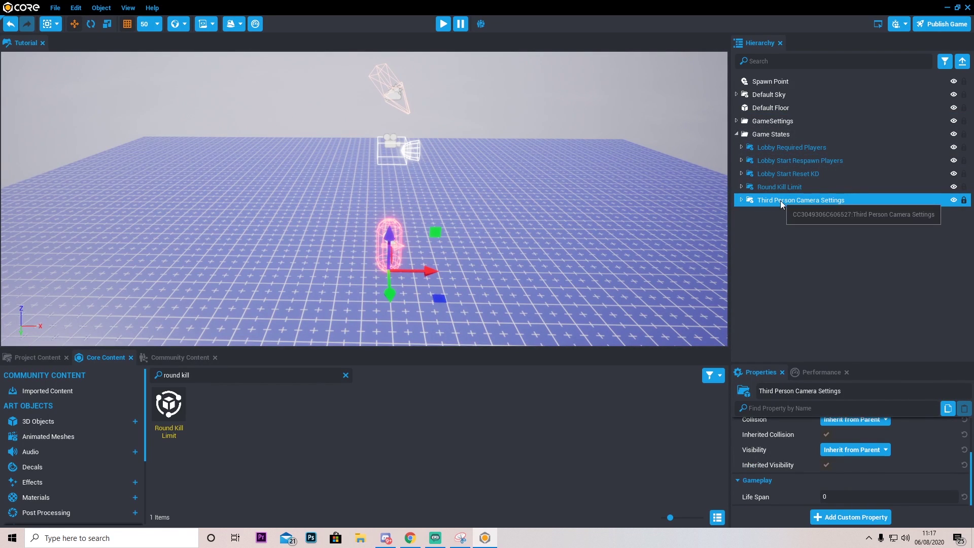
pyautogui.press('F2')
pyautogui.scroll(5, 777, 488)
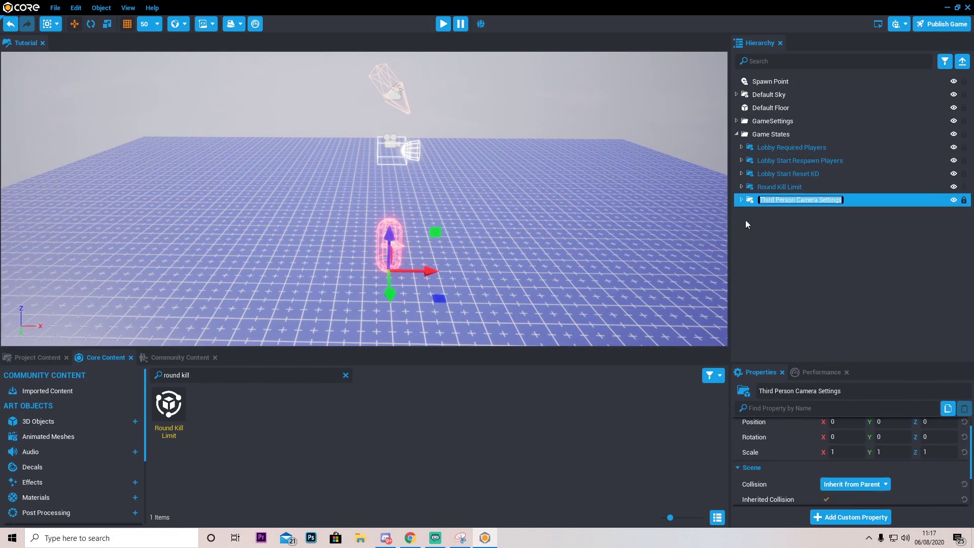
# Step: Review the control, crouch, ground and air properties of Third Person Player Settings, then collapse the Game States folder
pyautogui.click(742, 200)
pyautogui.click(771, 214)
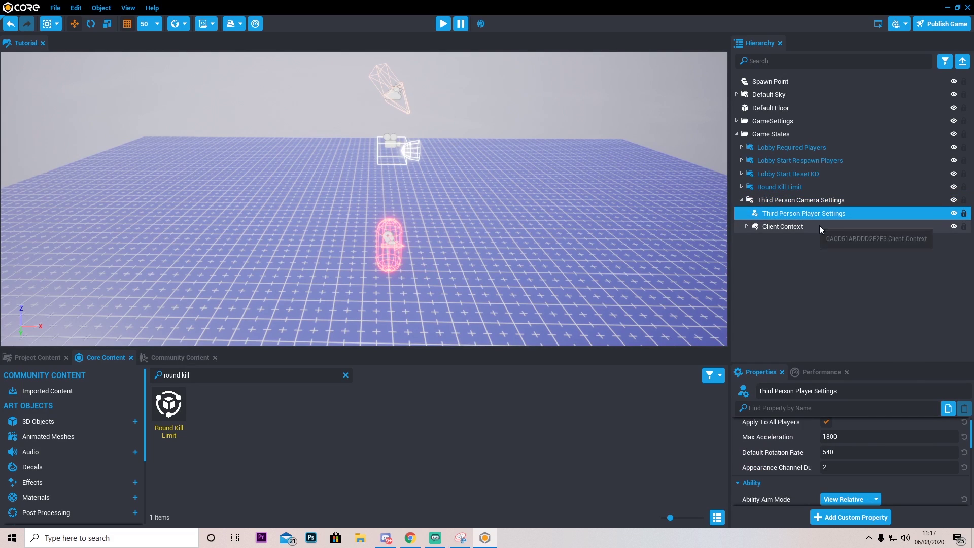
pyautogui.scroll(1, 765, 468)
pyautogui.scroll(-3, 771, 461)
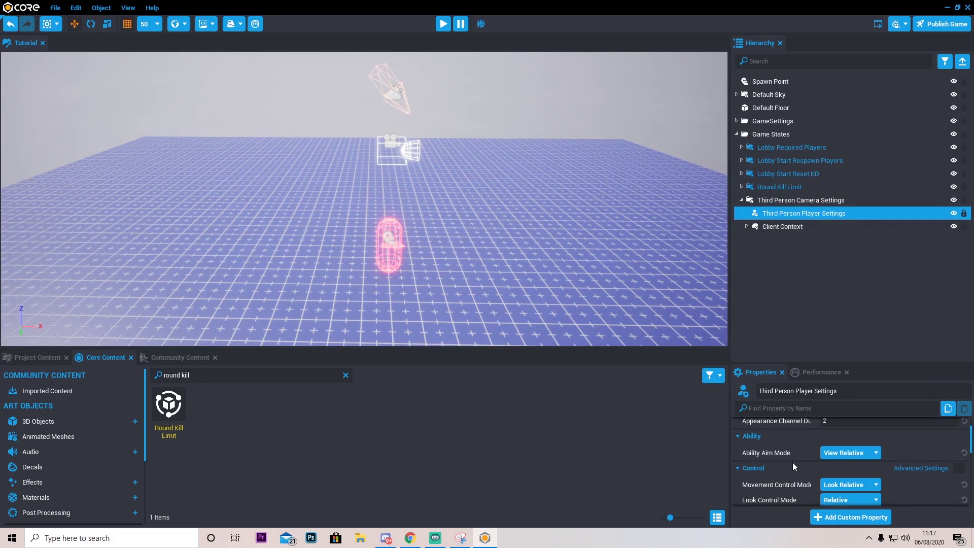
pyautogui.scroll(-5, 791, 464)
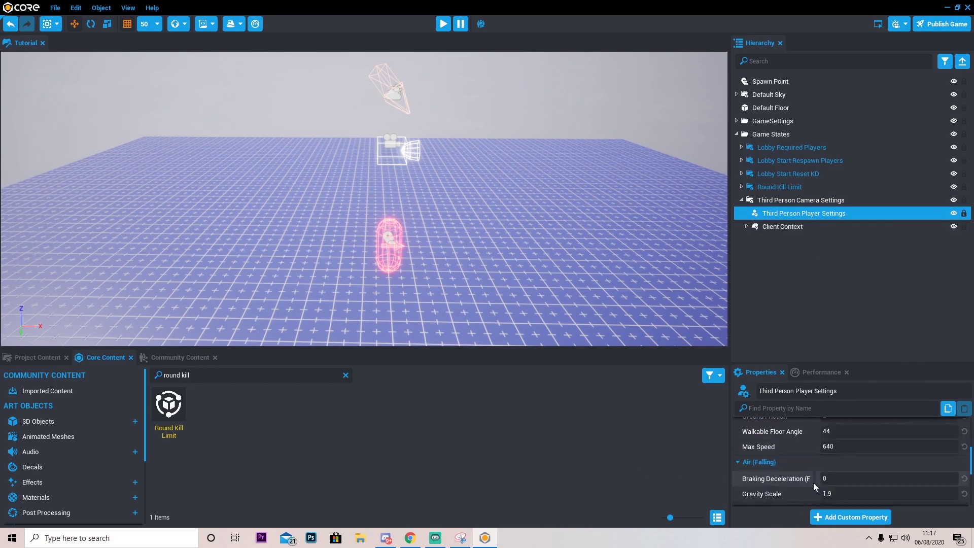
pyautogui.scroll(1, 804, 455)
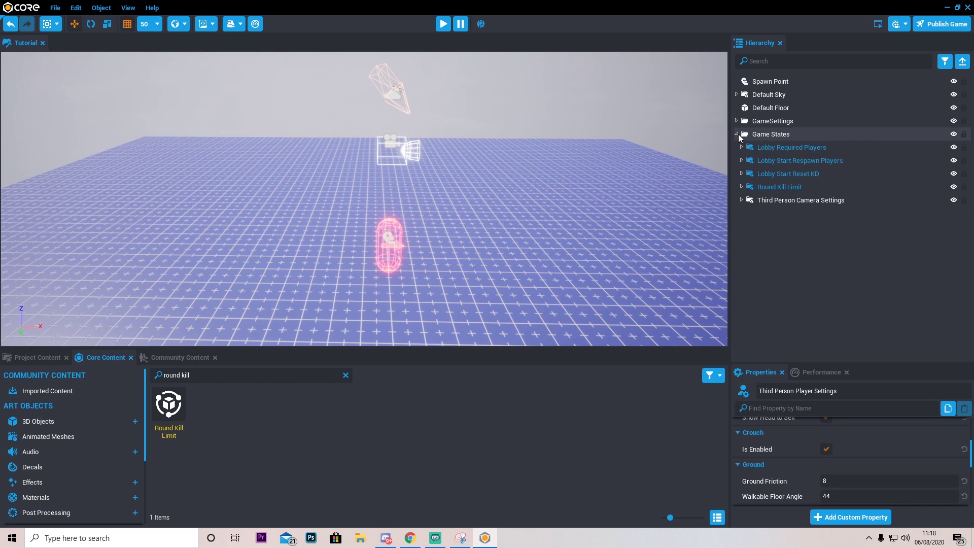
pyautogui.click(737, 134)
# Step: Preview the game, run the character across the floor and end the preview
pyautogui.click(443, 24)
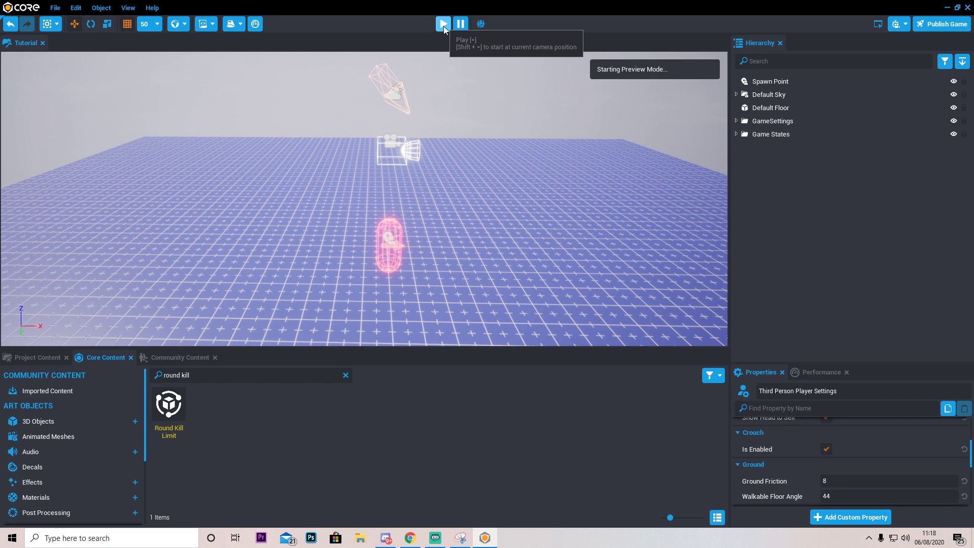
pyautogui.press('w')
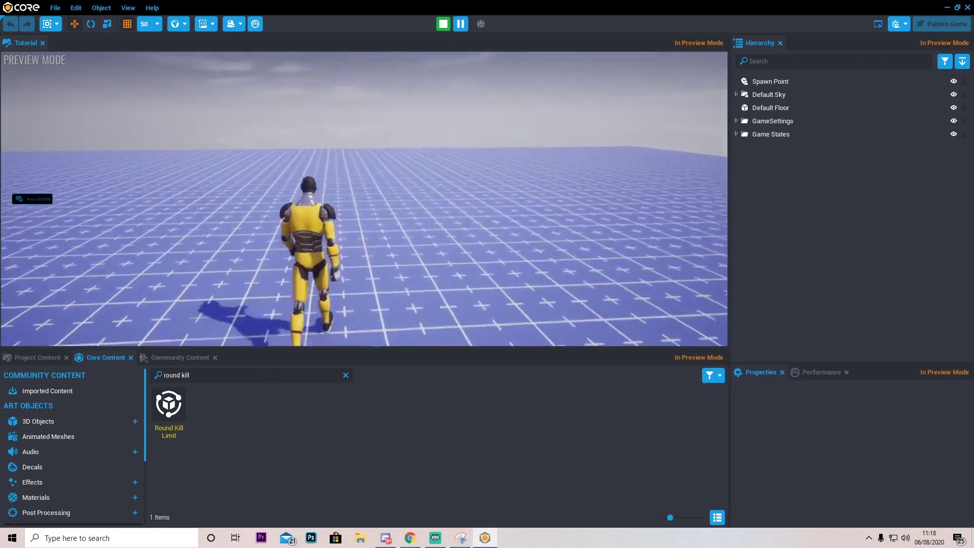
pyautogui.press('w')
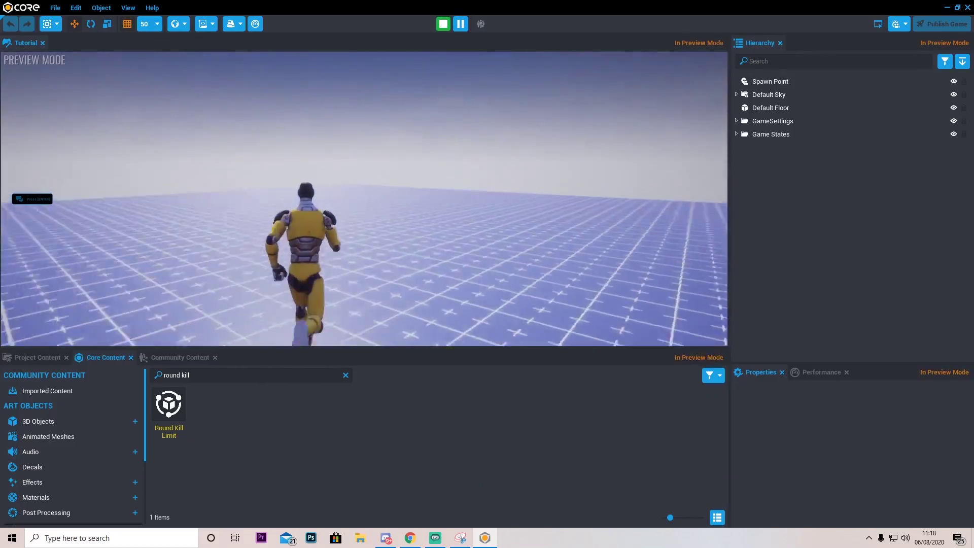
pyautogui.press('w')
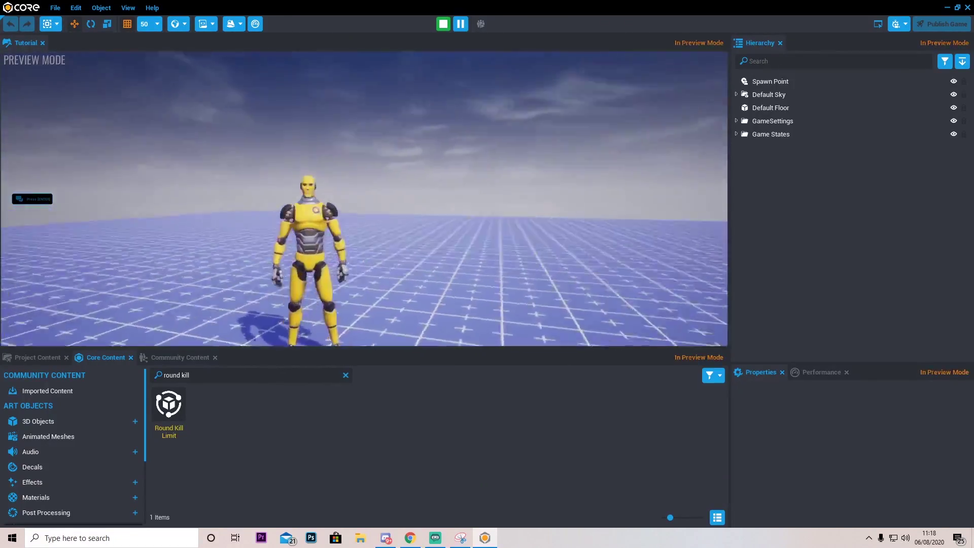
pyautogui.press('Escape')
# Step: Create a new top-level hierarchy folder named Ui
pyautogui.moveTo(536, 194); pyautogui.dragTo(594, 254, button='right')
pyautogui.press('s')
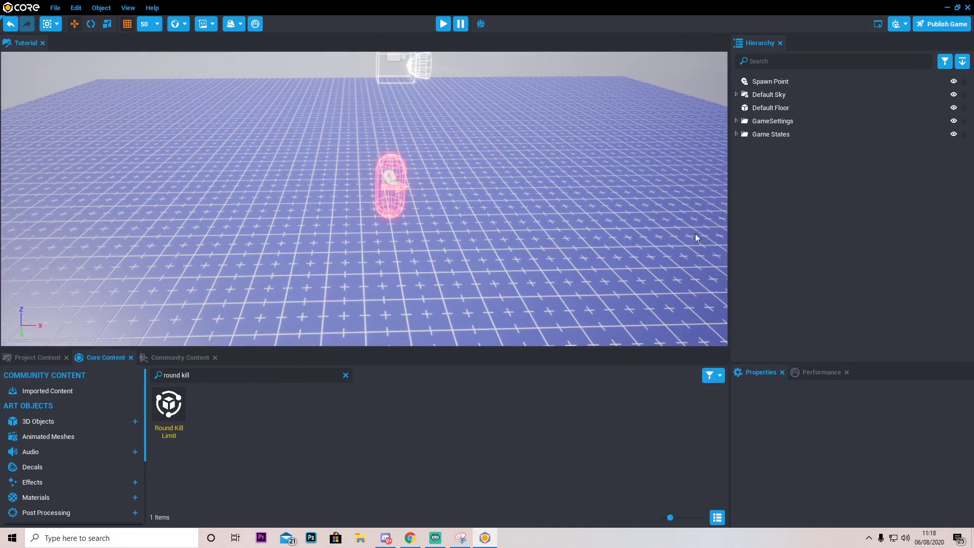
pyautogui.rightClick(767, 181)
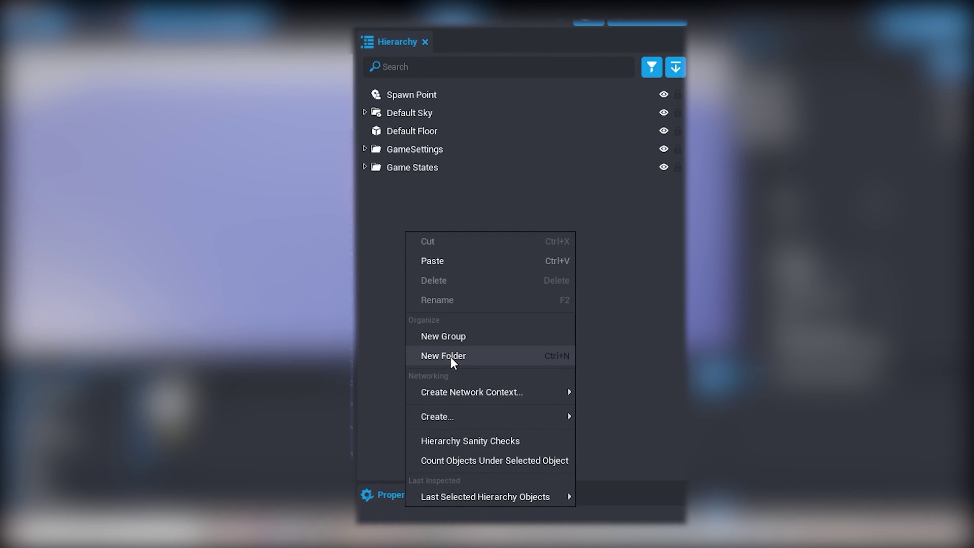
pyautogui.click(451, 355)
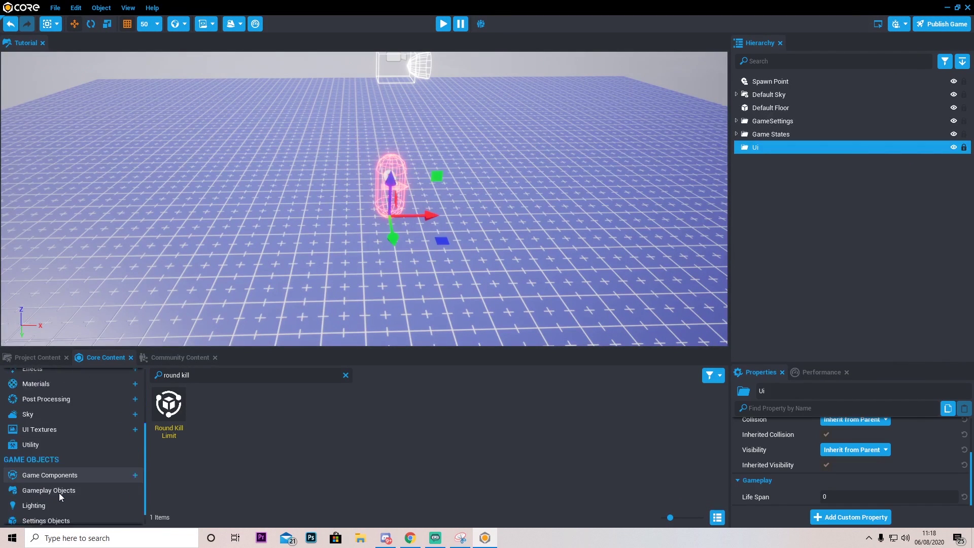
# Step: Add the Health Bar, Compass, Kill Feed and Player Count Display UI game components to the Ui folder
pyautogui.click(69, 456)
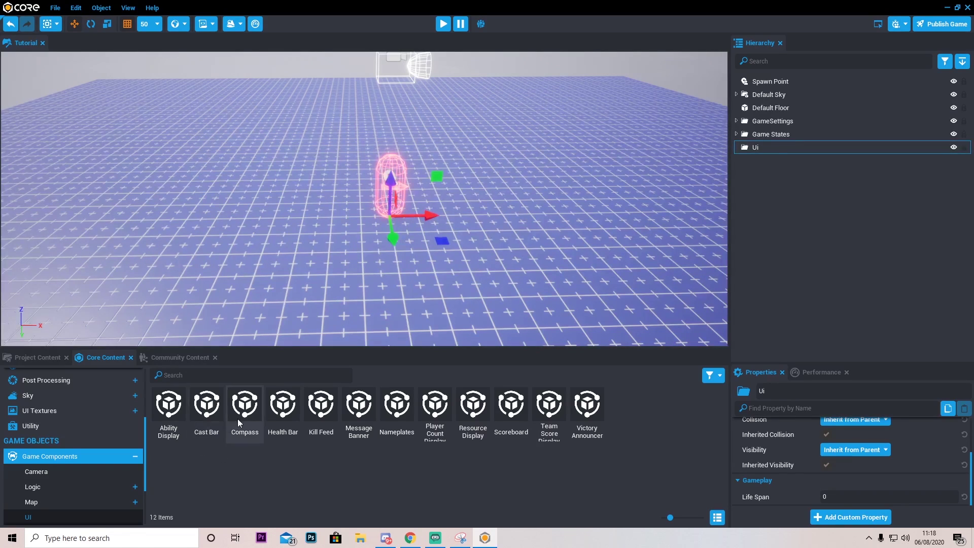
pyautogui.moveTo(283, 406)
pyautogui.mouseDown()
pyautogui.moveTo(811, 181)
pyautogui.moveTo(761, 148)
pyautogui.mouseUp()
pyautogui.moveTo(245, 406)
pyautogui.mouseDown()
pyautogui.moveTo(727, 151)
pyautogui.moveTo(767, 147)
pyautogui.mouseUp()
pyautogui.moveTo(320, 406); pyautogui.dragTo(762, 145)
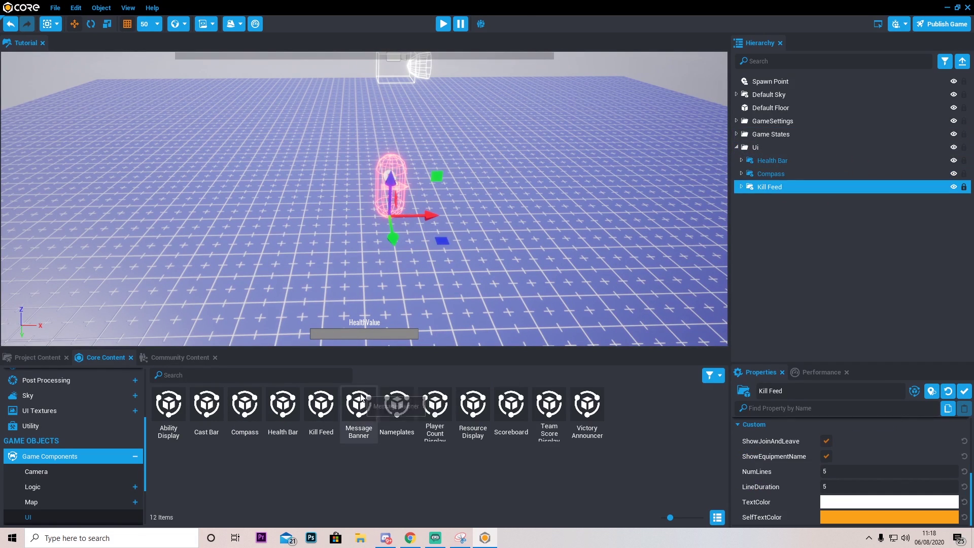
pyautogui.moveTo(435, 406); pyautogui.dragTo(766, 148)
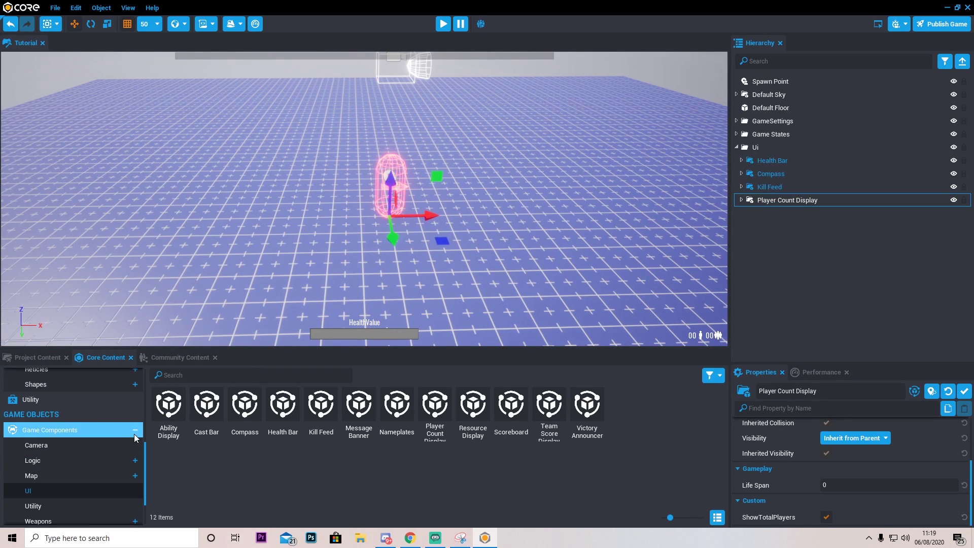
# Step: List the UI Elements in Core Content and deinstance the Health Bar object in the Ui folder
pyautogui.click(134, 432)
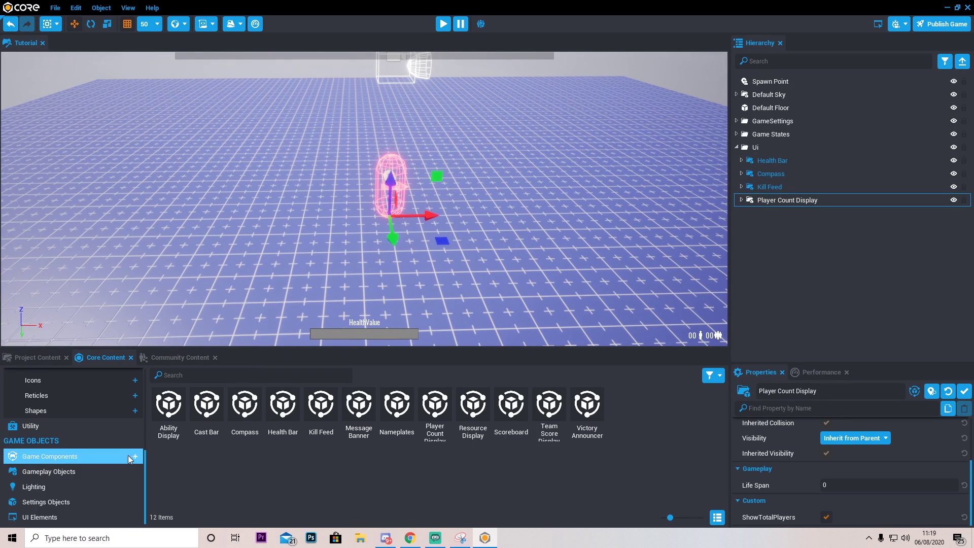
pyautogui.click(78, 516)
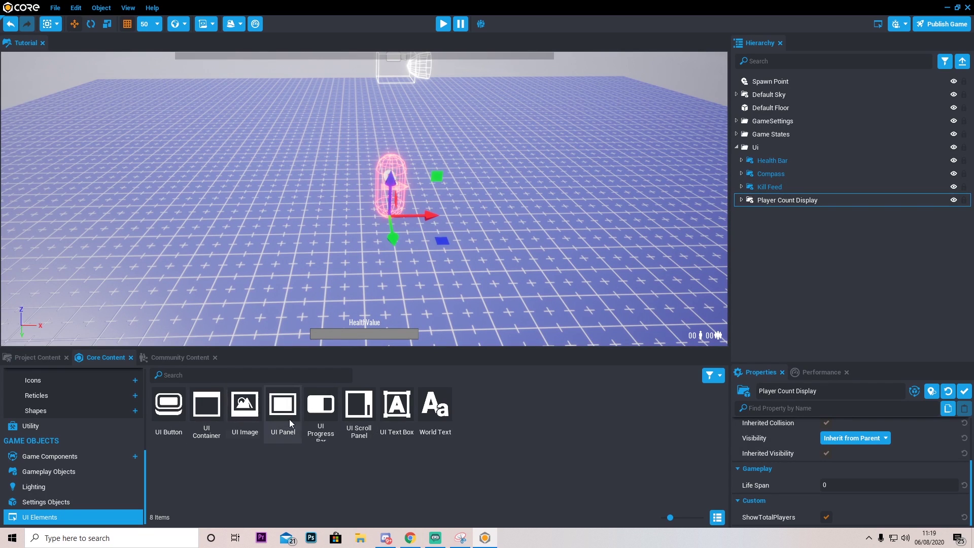
pyautogui.click(772, 161)
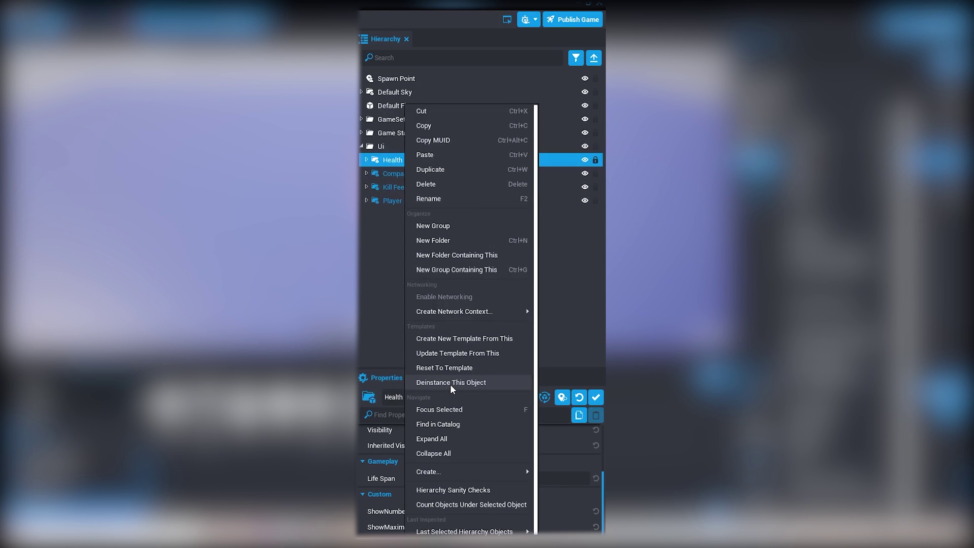
pyautogui.click(449, 383)
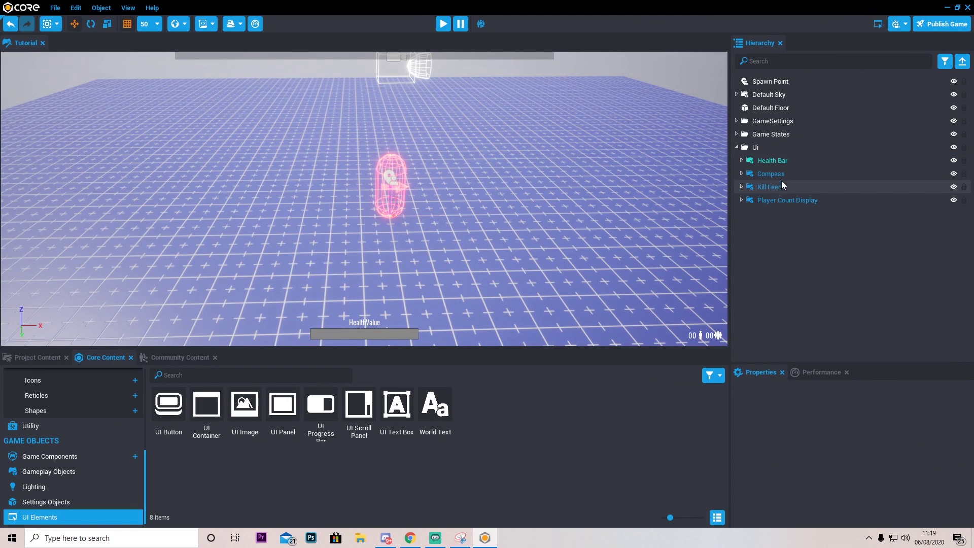
# Step: Expand the Health Bar down to its Panel contents and delete the HealthValue TextBox
pyautogui.click(740, 161)
pyautogui.click(747, 174)
pyautogui.click(752, 199)
pyautogui.click(769, 213)
pyautogui.click(757, 213)
pyautogui.click(786, 226)
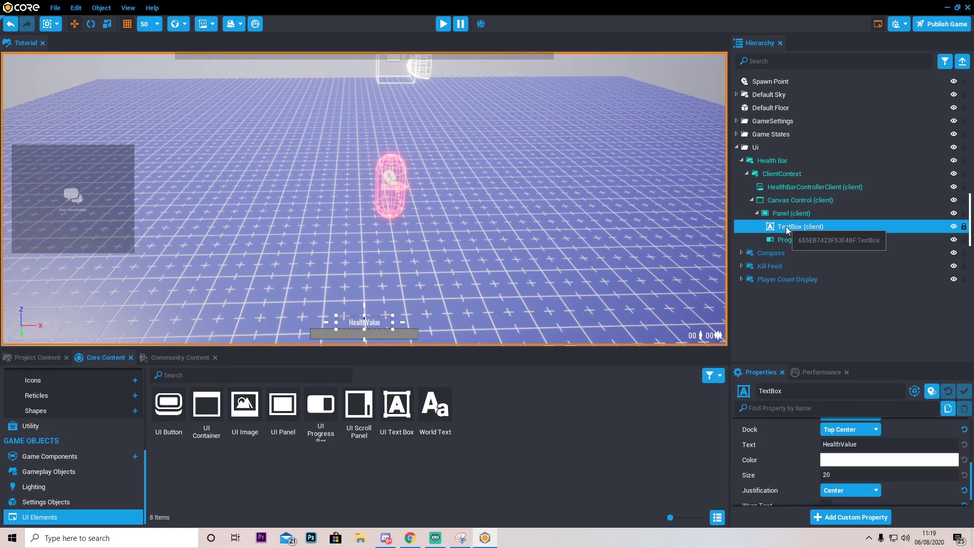
pyautogui.press('Delete')
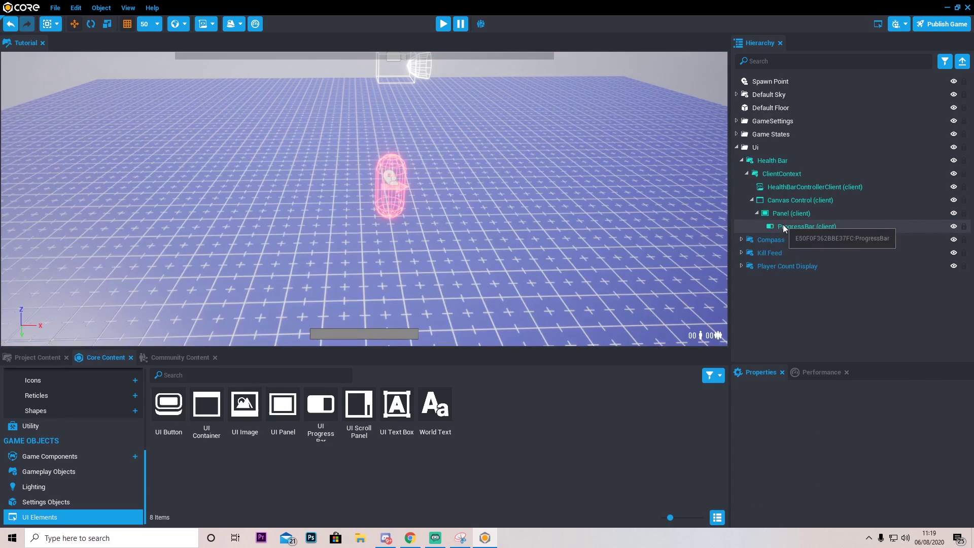
# Step: Move the Health Bar's ProgressBar to the viewport's lower-left corner, with X offset -1089.523 and Y offset -14.696
pyautogui.click(771, 226)
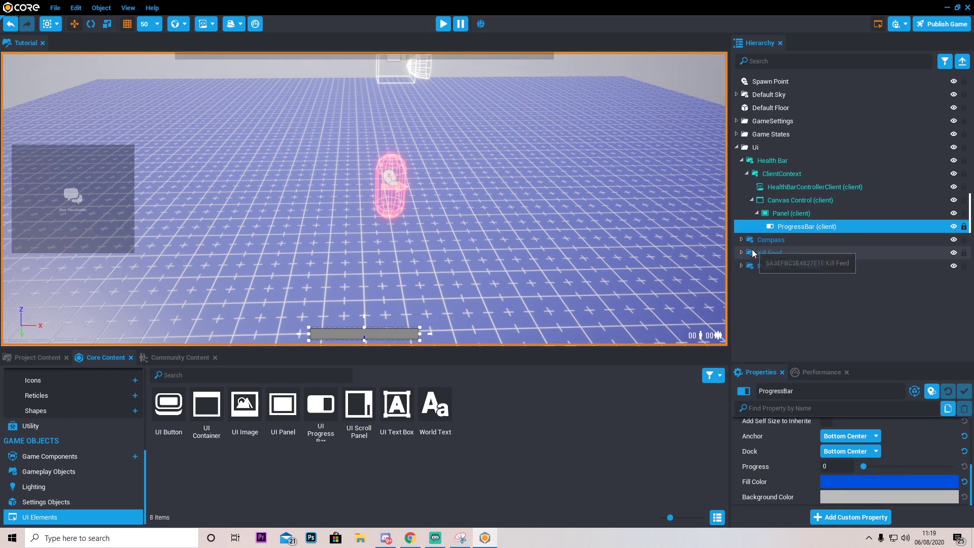
pyautogui.scroll(5, 808, 448)
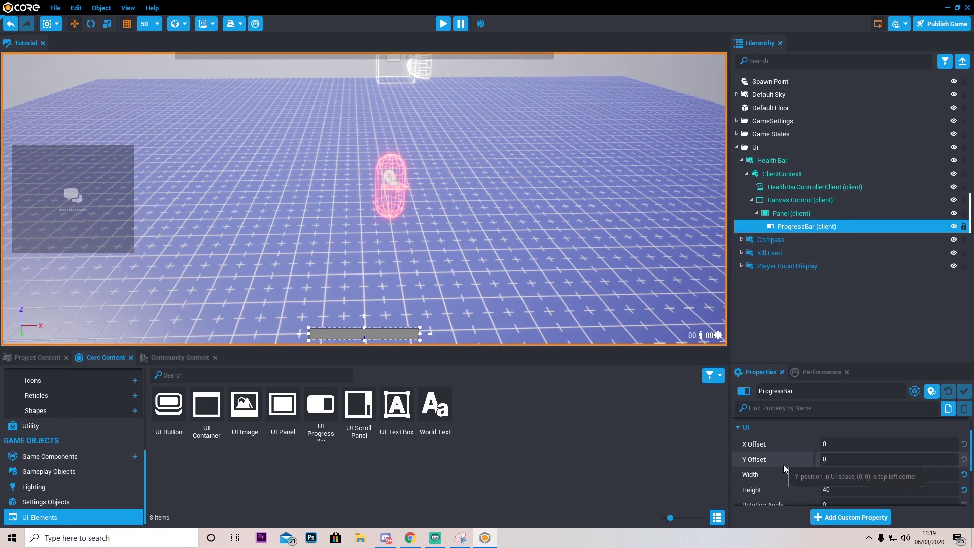
pyautogui.click(823, 444)
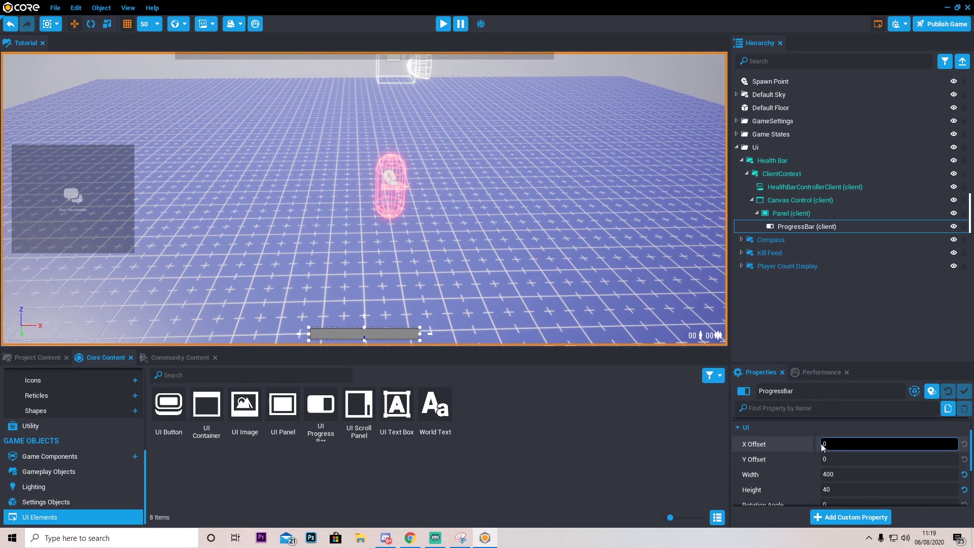
pyautogui.moveTo(822, 447); pyautogui.dragTo(318, 449)
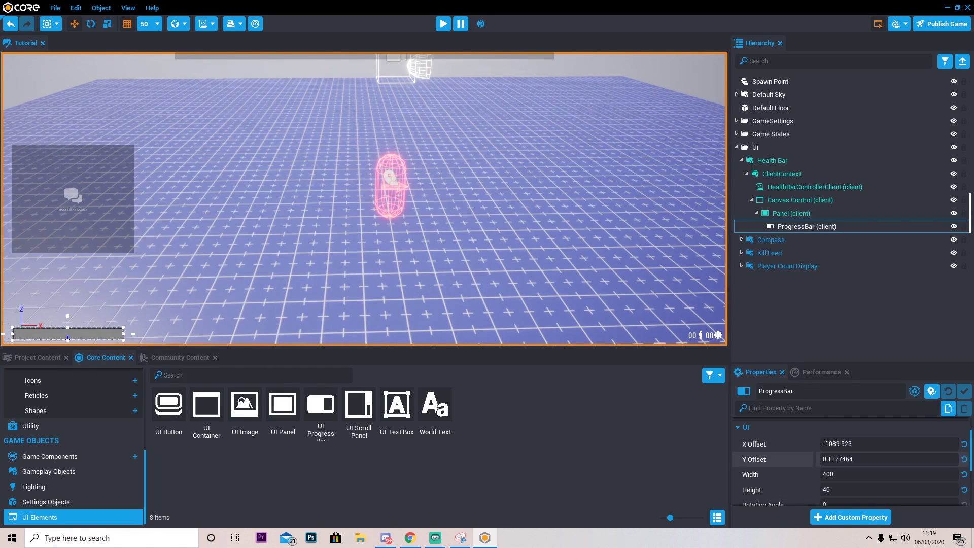
pyautogui.moveTo(842, 459); pyautogui.dragTo(830, 459)
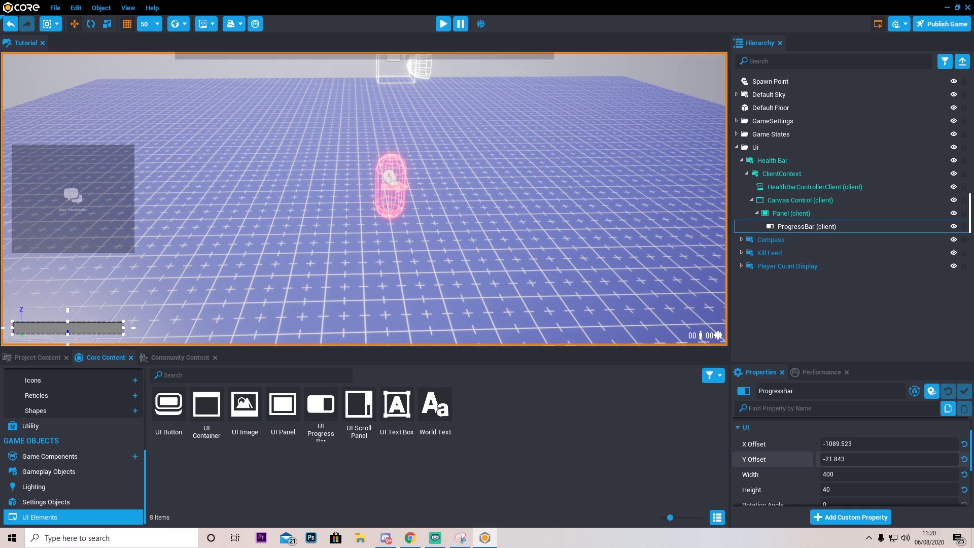
pyautogui.moveTo(743, 459); pyautogui.dragTo(747, 459)
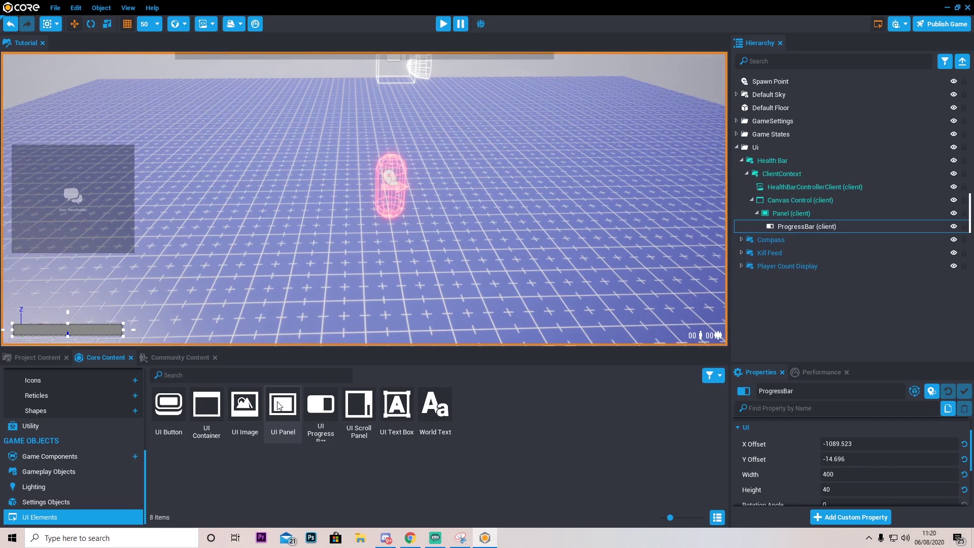
# Step: Add a UI Image to the Health Bar's Panel, ordered above the ProgressBar, and set its color to semi-transparent black
pyautogui.moveTo(245, 406); pyautogui.dragTo(790, 215)
pyautogui.click(793, 241)
pyautogui.scroll(-2, 856, 489)
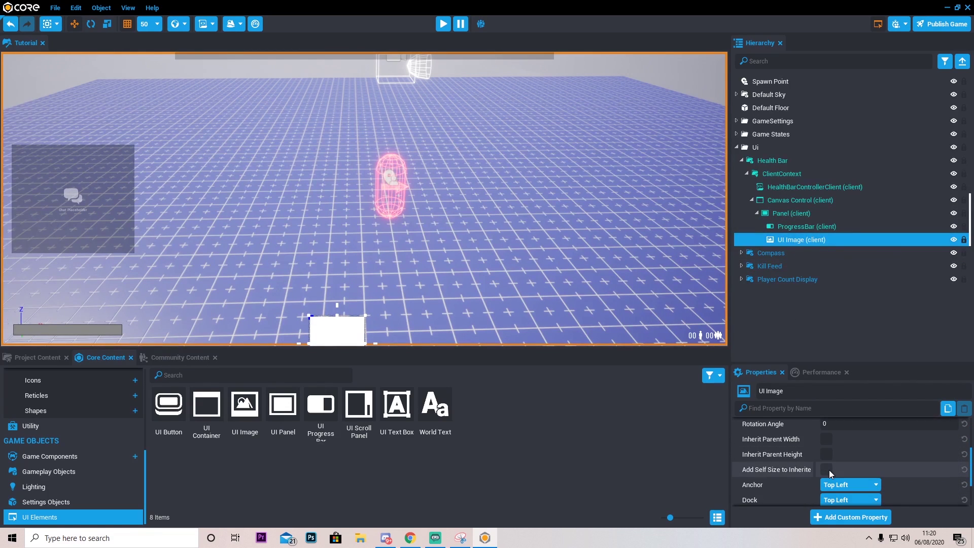
pyautogui.click(872, 484)
pyautogui.moveTo(743, 354); pyautogui.dragTo(796, 409)
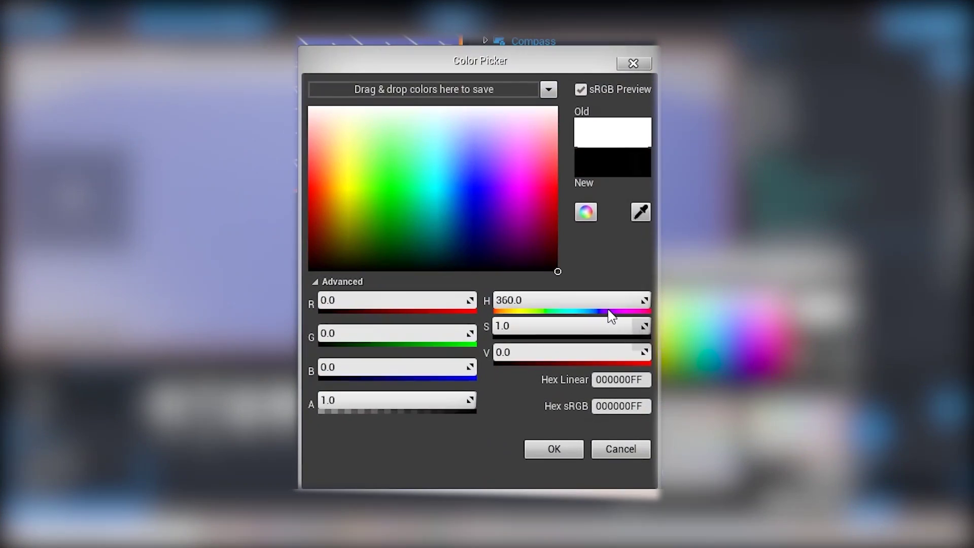
pyautogui.moveTo(648, 464); pyautogui.dragTo(584, 463)
pyautogui.moveTo(378, 400); pyautogui.dragTo(419, 400)
pyautogui.click(639, 66)
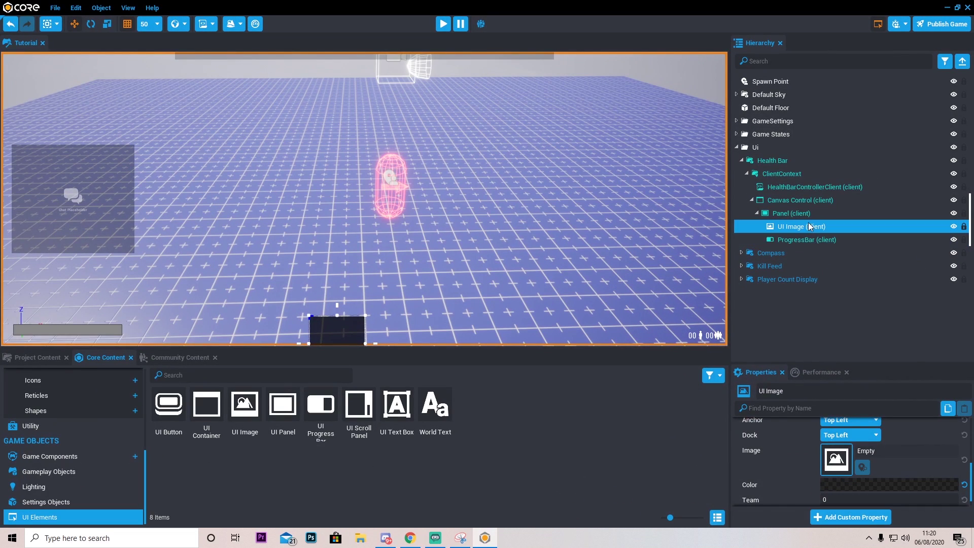
# Step: Fit the UI Image as a border behind the health bar, at offset -1100, 19.104, width 420 and height 58
pyautogui.moveTo(322, 329); pyautogui.dragTo(282, 327)
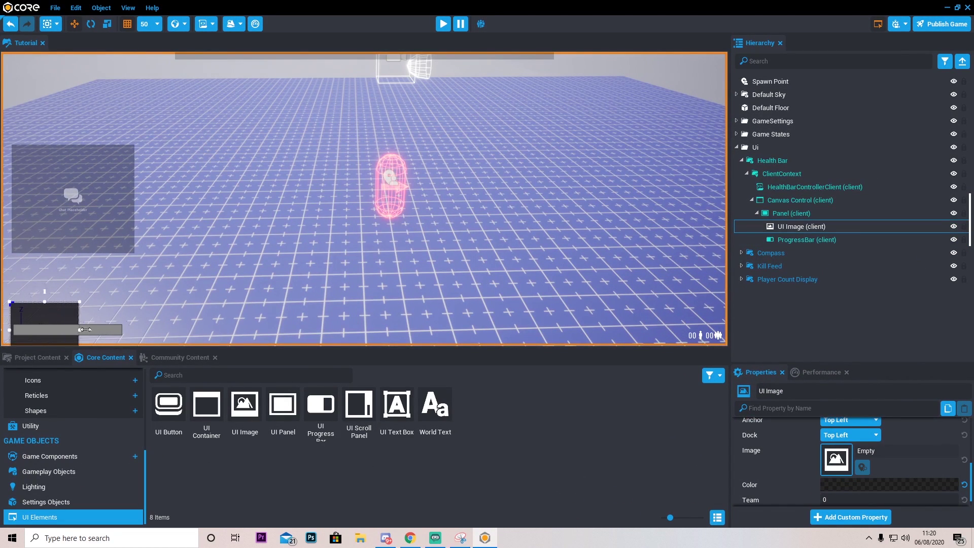
pyautogui.moveTo(96, 329); pyautogui.dragTo(130, 329)
pyautogui.moveTo(71, 293); pyautogui.dragTo(69, 320)
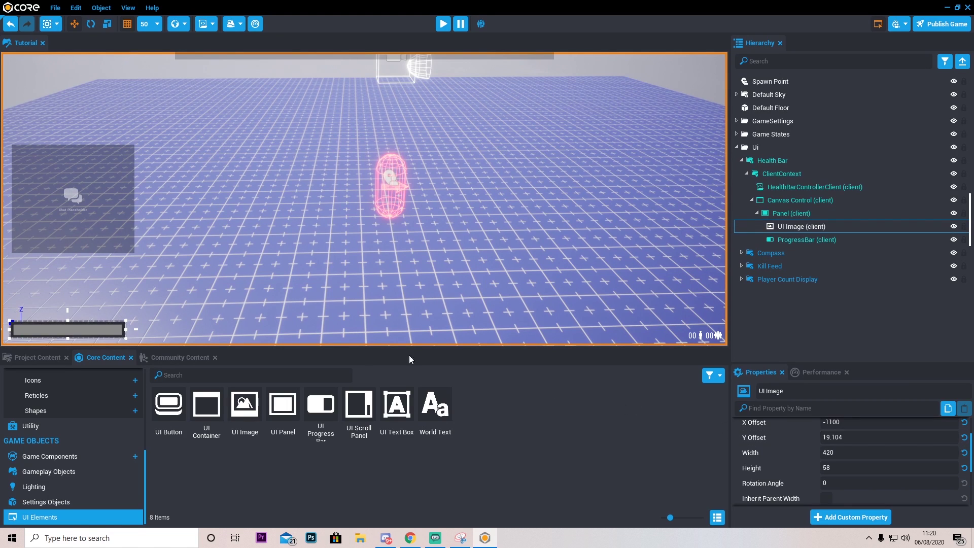
pyautogui.click(801, 226)
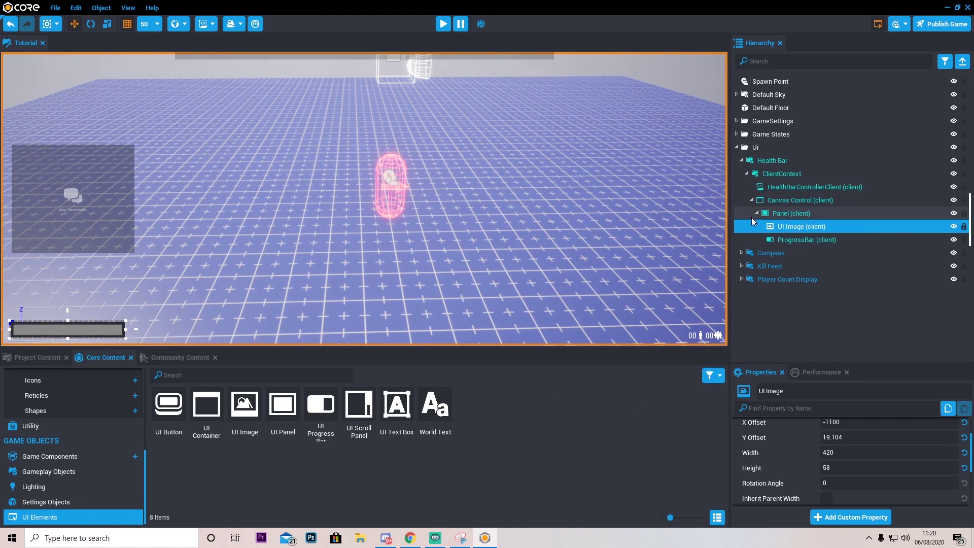
# Step: Set the ProgressBar's progress to 1 and its fill color to bright green
pyautogui.click(807, 239)
pyautogui.scroll(-1, 789, 455)
pyautogui.scroll(-2, 790, 455)
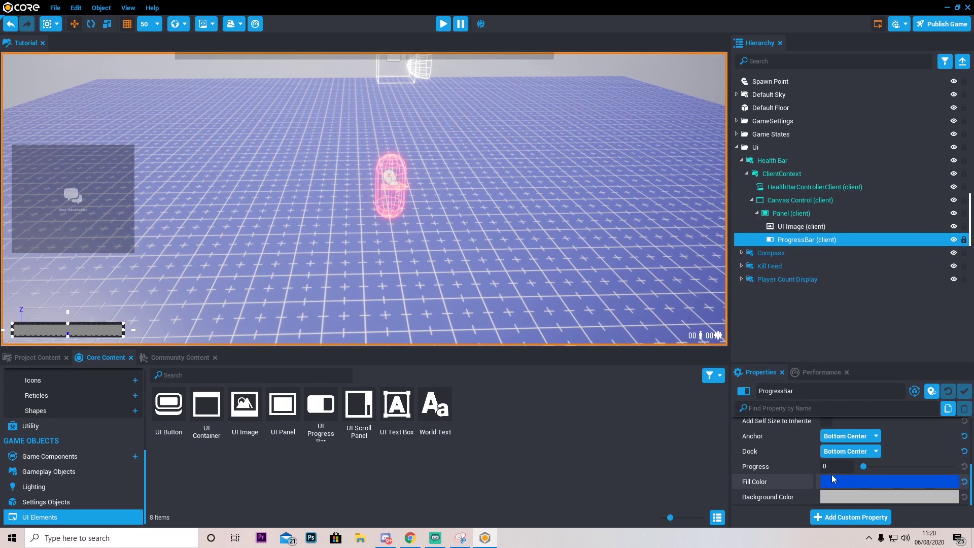
pyautogui.moveTo(865, 465); pyautogui.dragTo(949, 465)
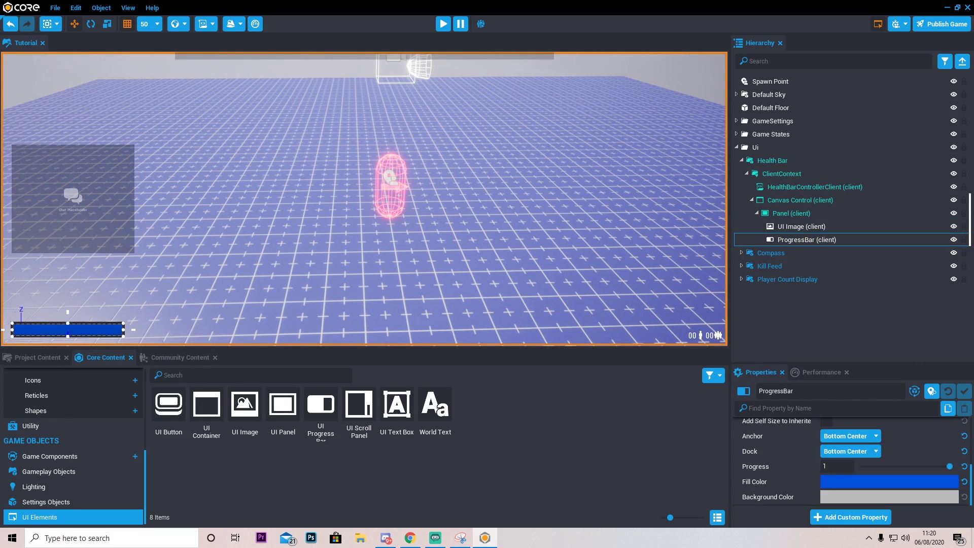
pyautogui.click(881, 480)
pyautogui.moveTo(754, 357)
pyautogui.mouseDown()
pyautogui.moveTo(719, 348)
pyautogui.moveTo(705, 321)
pyautogui.moveTo(710, 352)
pyautogui.mouseUp()
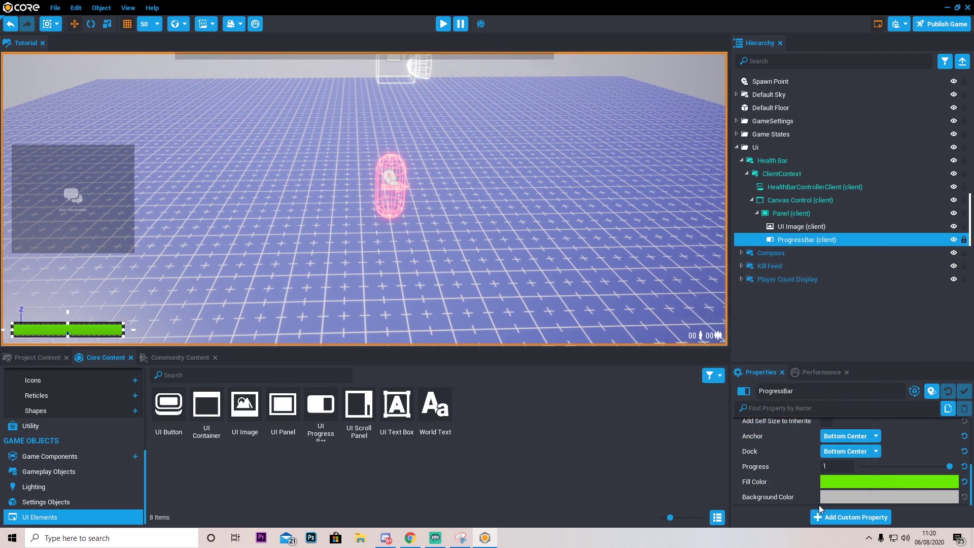
pyautogui.click(814, 503)
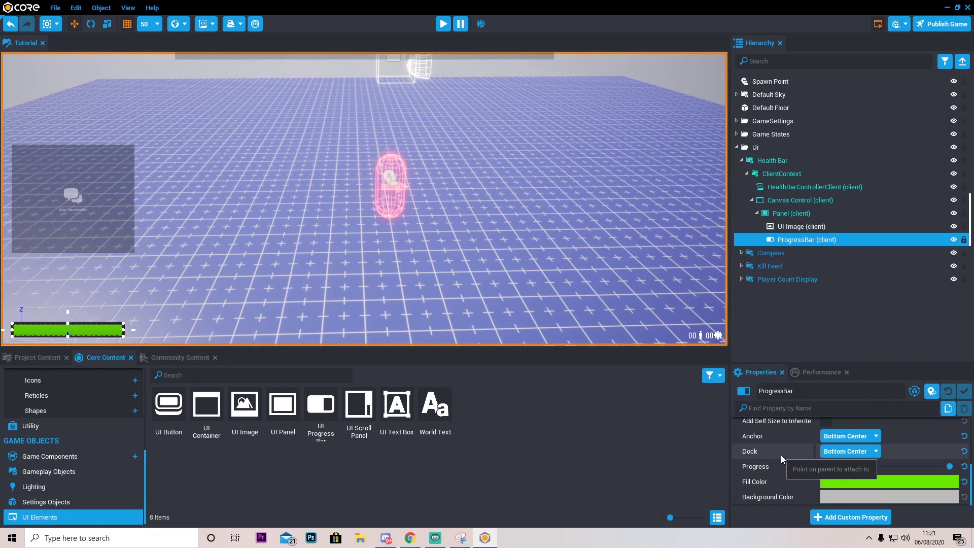
# Step: Preview the game to check the restyled health bar while running the character, then end the preview
pyautogui.press('=')
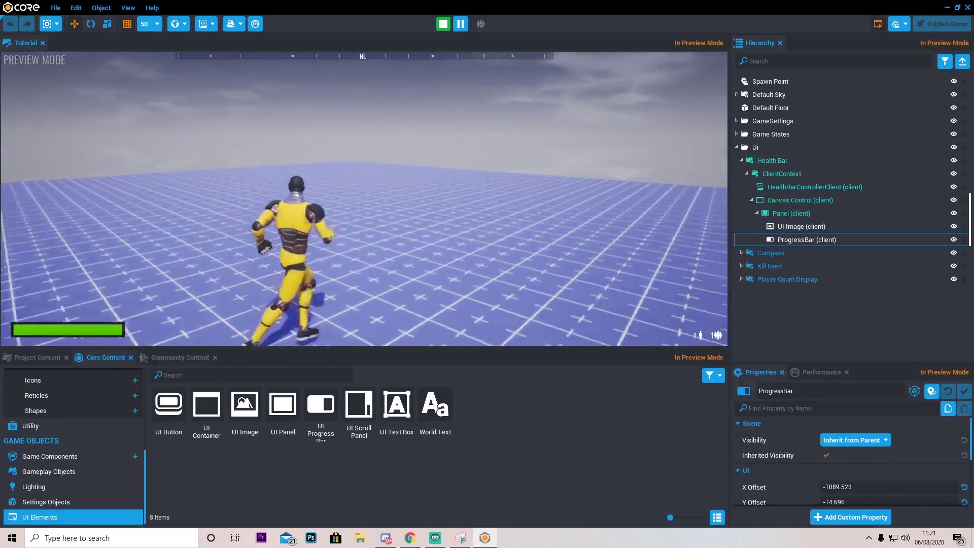
pyautogui.press('w')
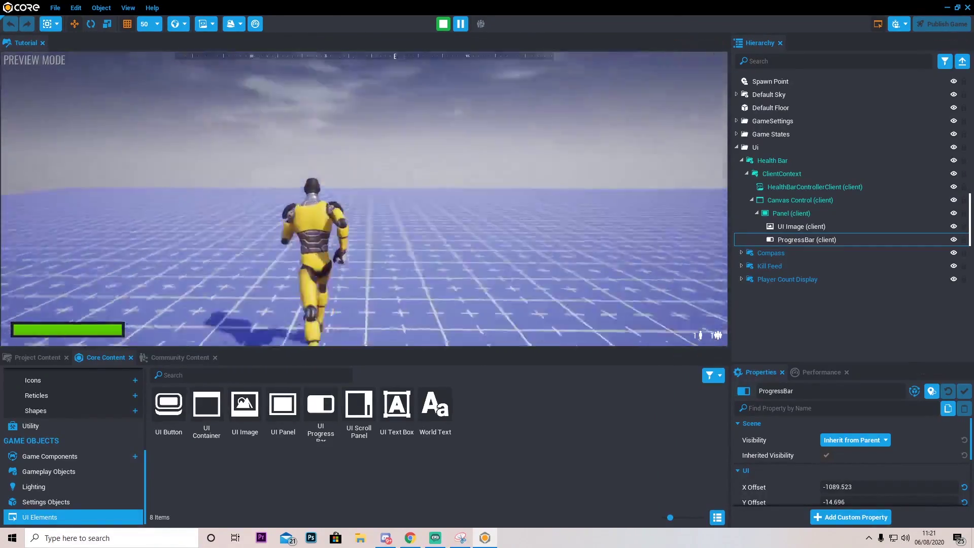
pyautogui.press('Escape')
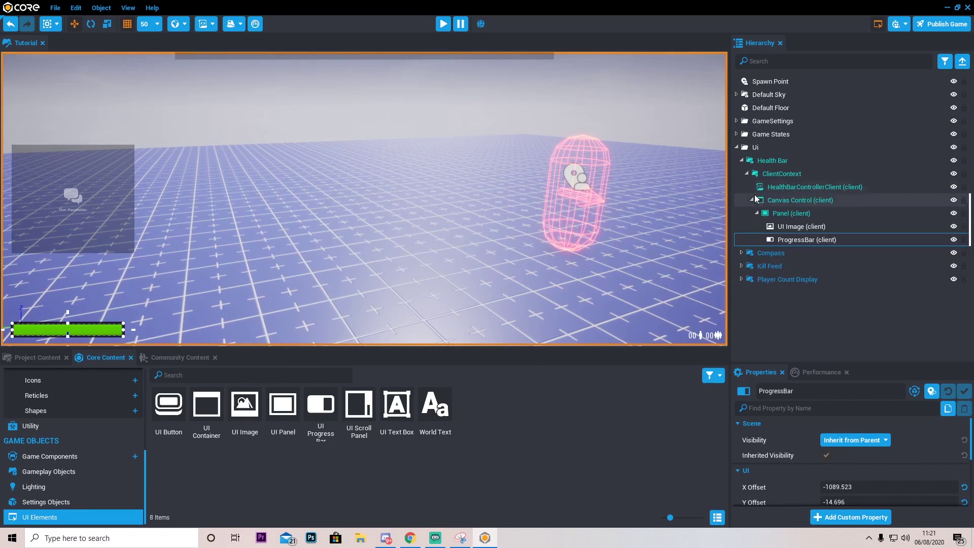
# Step: Collapse the Health Bar in the hierarchy and deinstance the Player Count Display object
pyautogui.click(741, 161)
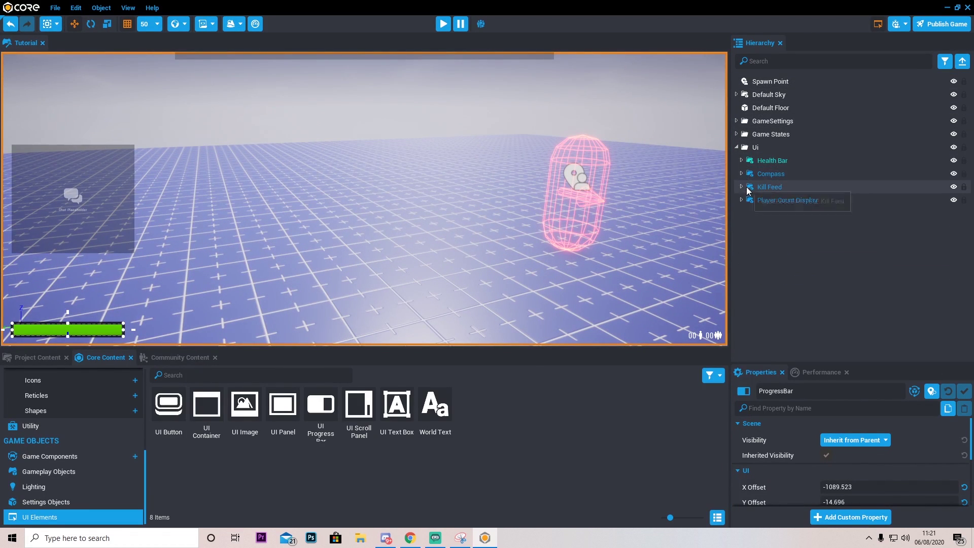
pyautogui.click(784, 201)
pyautogui.rightClick(784, 202)
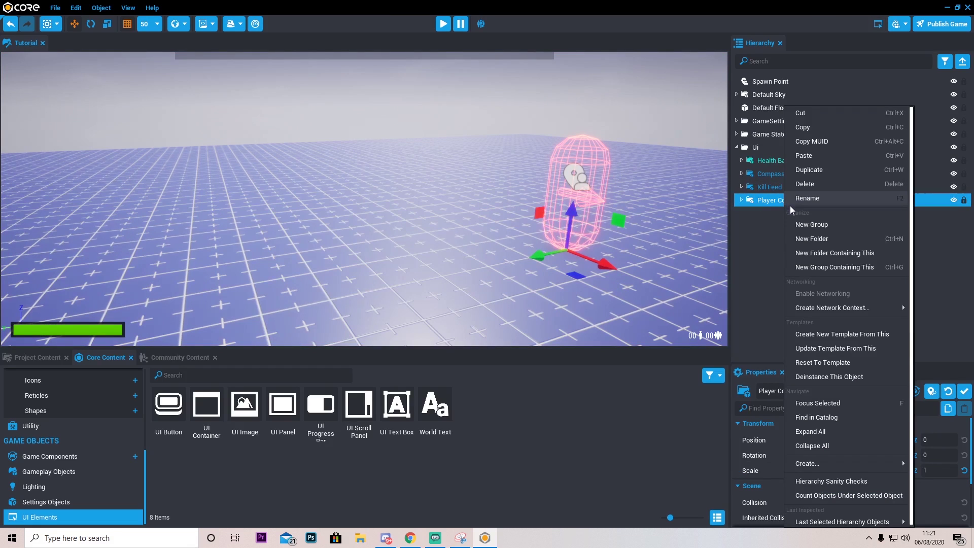
pyautogui.click(861, 381)
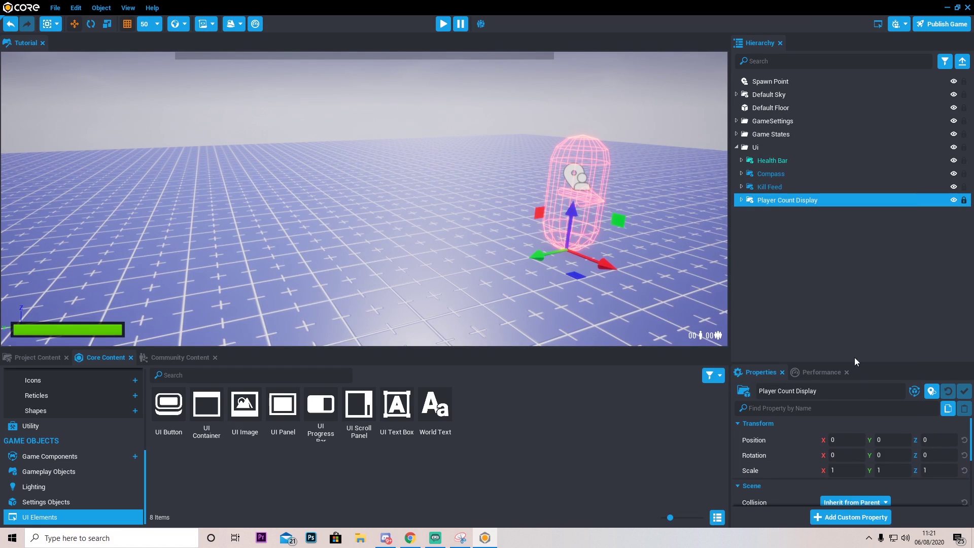
# Step: Move the Player Count Display's panel to the viewport's upper-right corner and back it with a dark UI Image, width 163 and height 67
pyautogui.click(740, 199)
pyautogui.click(746, 213)
pyautogui.click(751, 240)
pyautogui.click(762, 252)
pyautogui.click(755, 252)
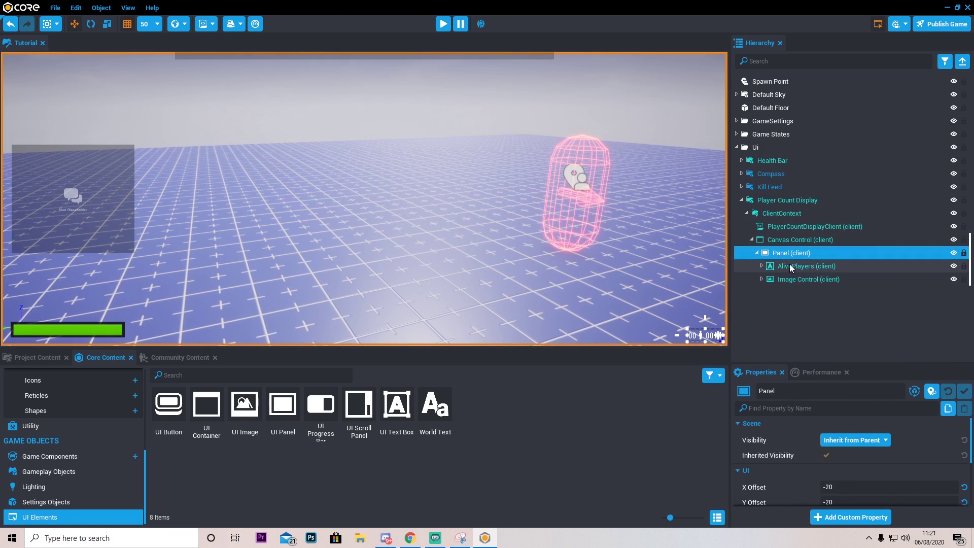
pyautogui.click(698, 336)
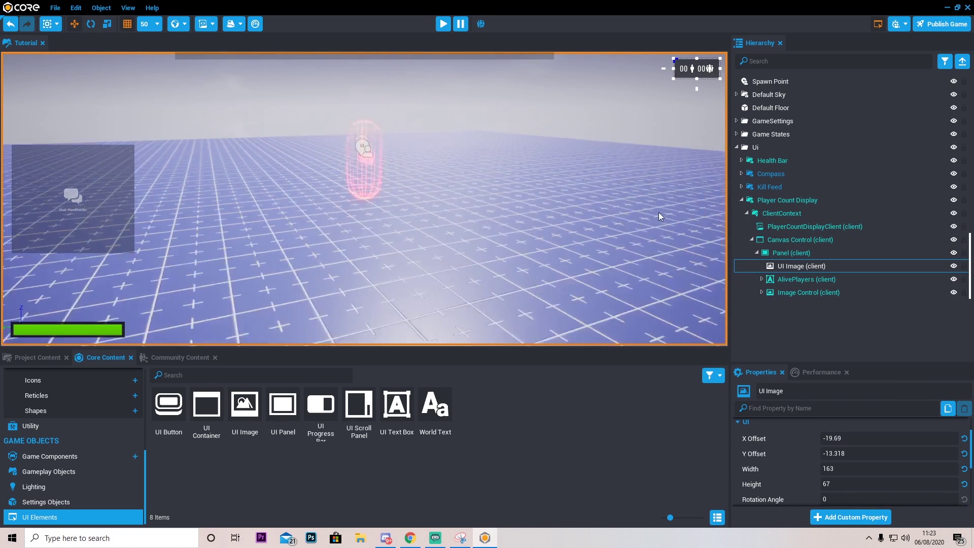
pyautogui.scroll(-2, 658, 212)
# Step: Deselect the UI Image and preview the game, running the character to check the player count display
pyautogui.click(583, 80)
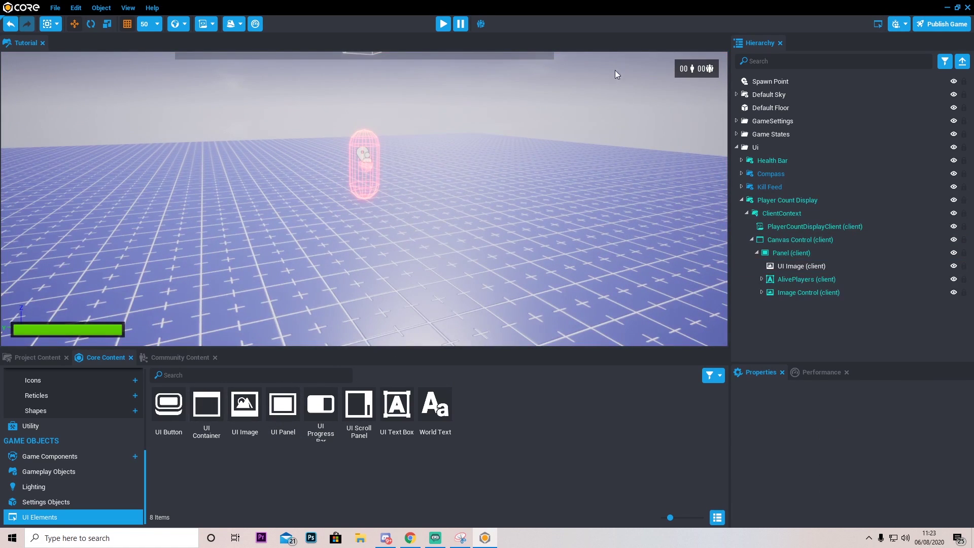
pyautogui.click(446, 25)
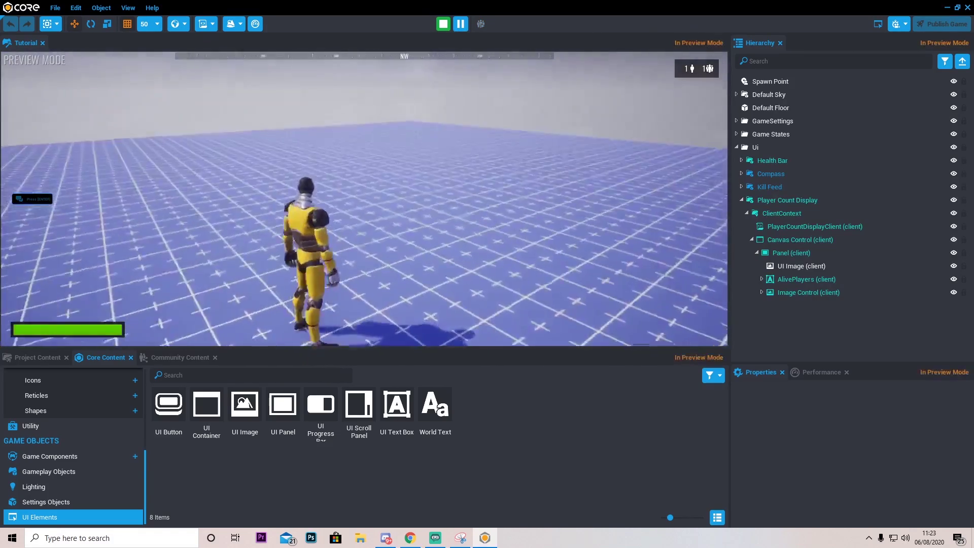
pyautogui.press('w')
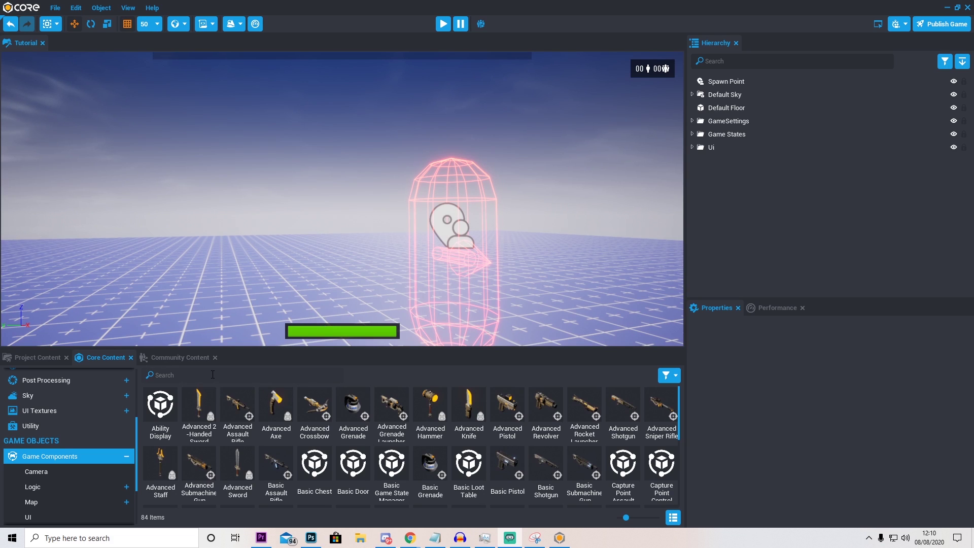
# Step: Search Core Content for "static" and add Static Player Equipment to the top level of the hierarchy
pyautogui.click(114, 360)
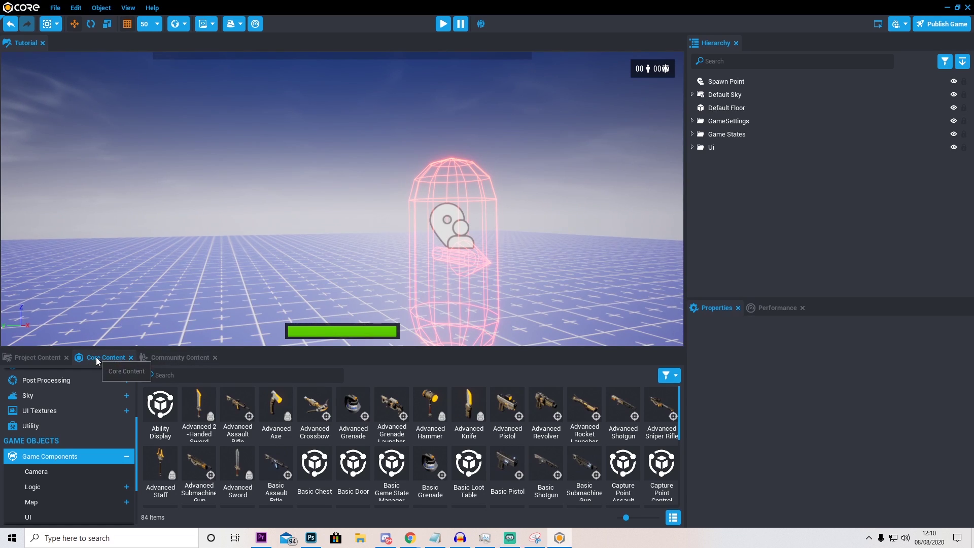
pyautogui.click(189, 376)
pyautogui.write('static')
pyautogui.moveTo(199, 405); pyautogui.dragTo(756, 180)
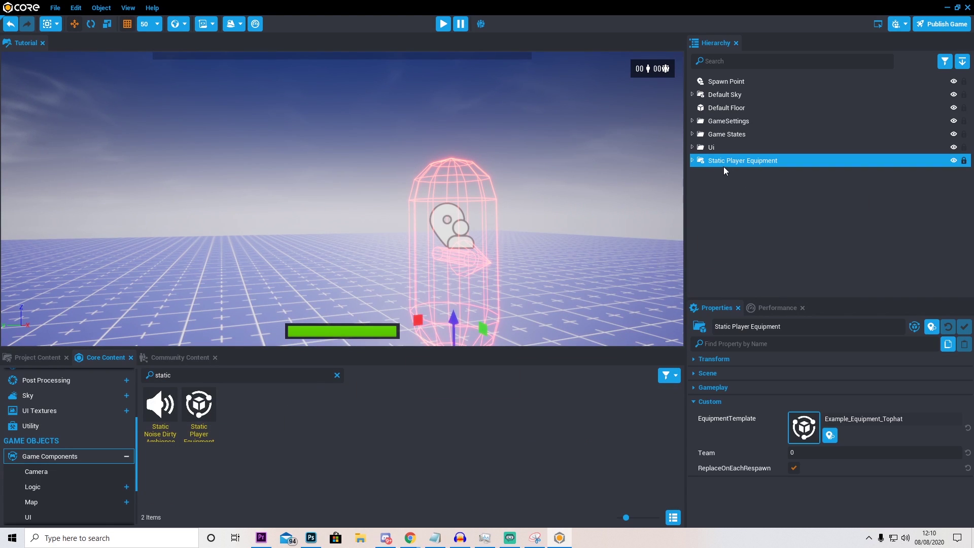
# Step: Add the Advanced Revolver from the Weapons components and delete its Server Context and Pickup Trigger
pyautogui.click(41, 455)
pyautogui.click(60, 482)
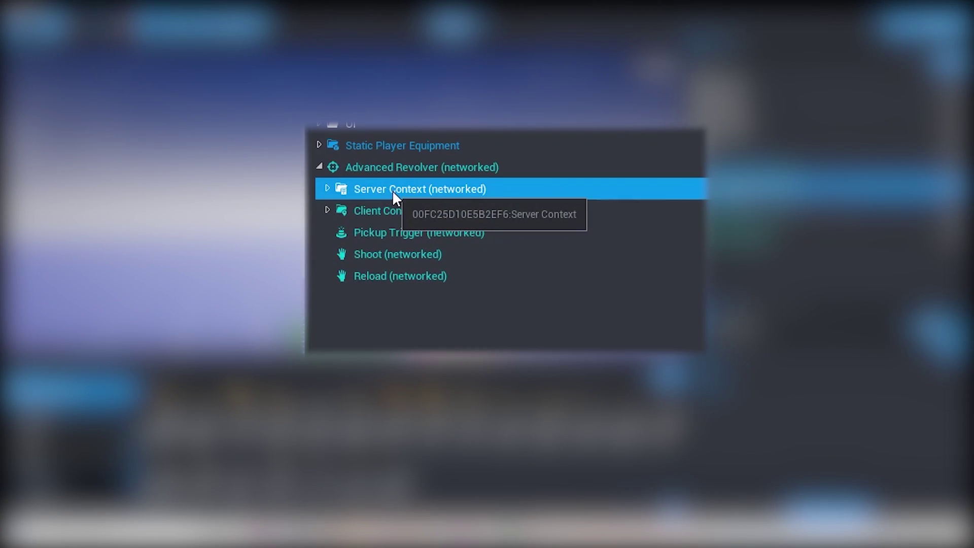
pyautogui.press('Delete')
pyautogui.click(402, 215)
pyautogui.press('Delete')
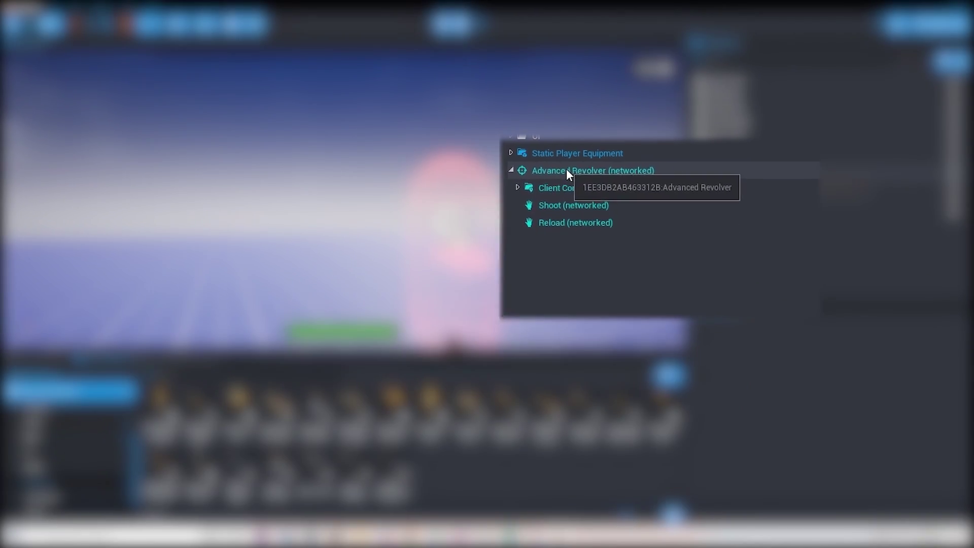
# Step: Create a new template named Revolver from the Advanced Revolver and delete the original object from the hierarchy
pyautogui.rightClick(392, 170)
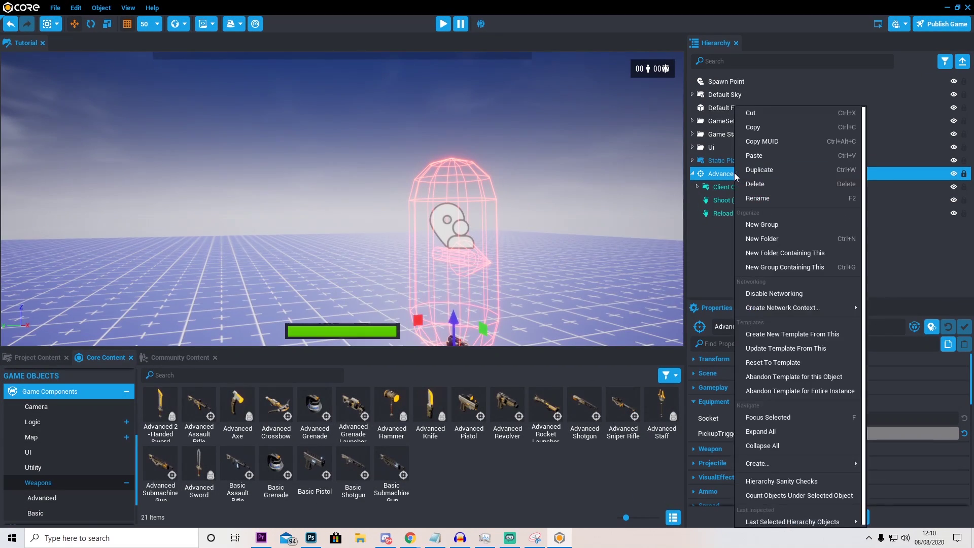
pyautogui.click(806, 335)
pyautogui.press('BackSpace')
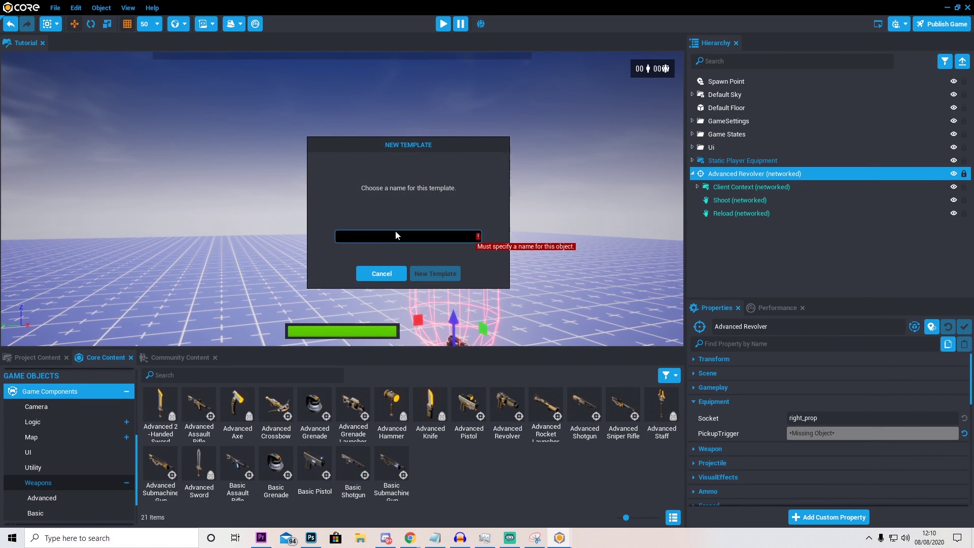
pyautogui.write('Revel')
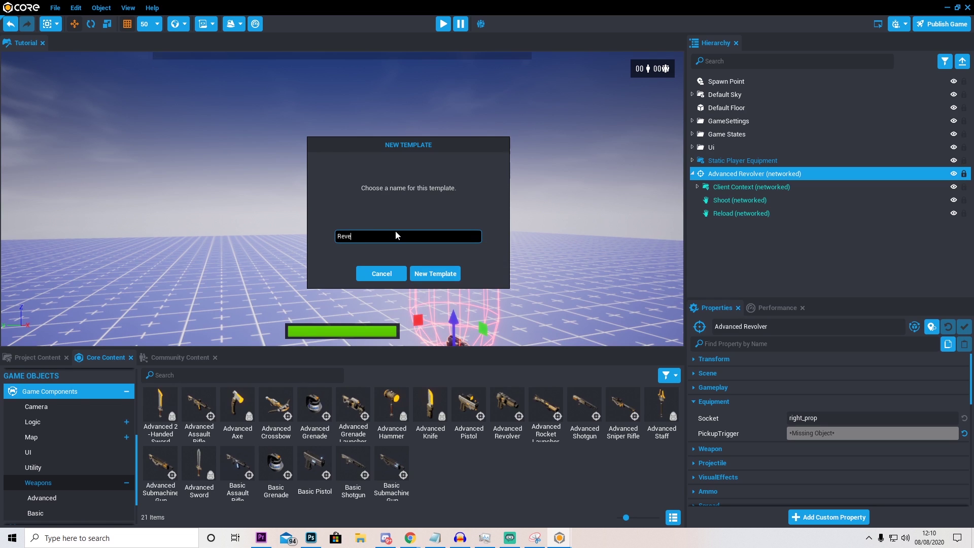
pyautogui.press('BackSpace')
pyautogui.press('BackSpace')
pyautogui.write('olver')
pyautogui.click(436, 277)
pyautogui.click(746, 174)
pyautogui.press('Delete')
# Step: Set the EquipmentTemplate of Static Player Equipment to the custom Revolver template, searching the assets for "revolver"
pyautogui.click(744, 163)
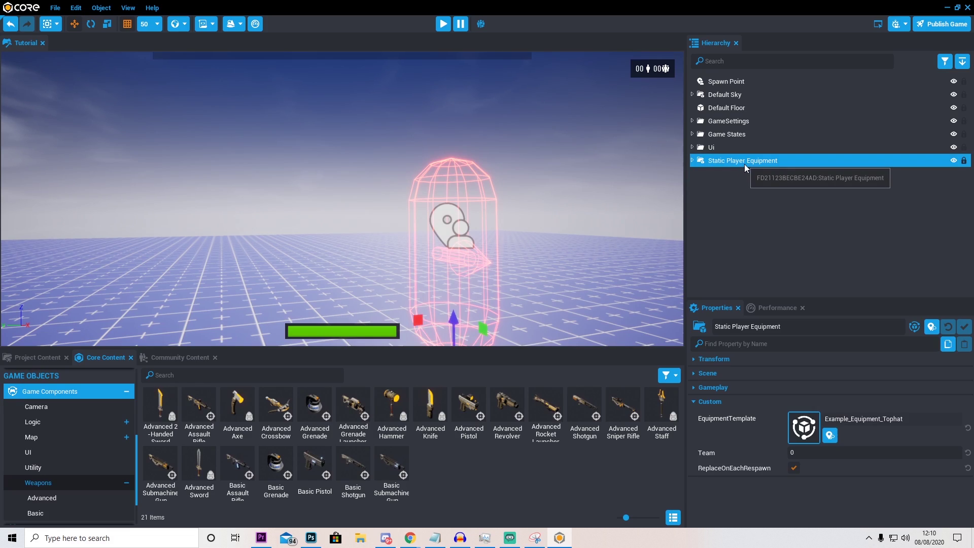
pyautogui.click(806, 429)
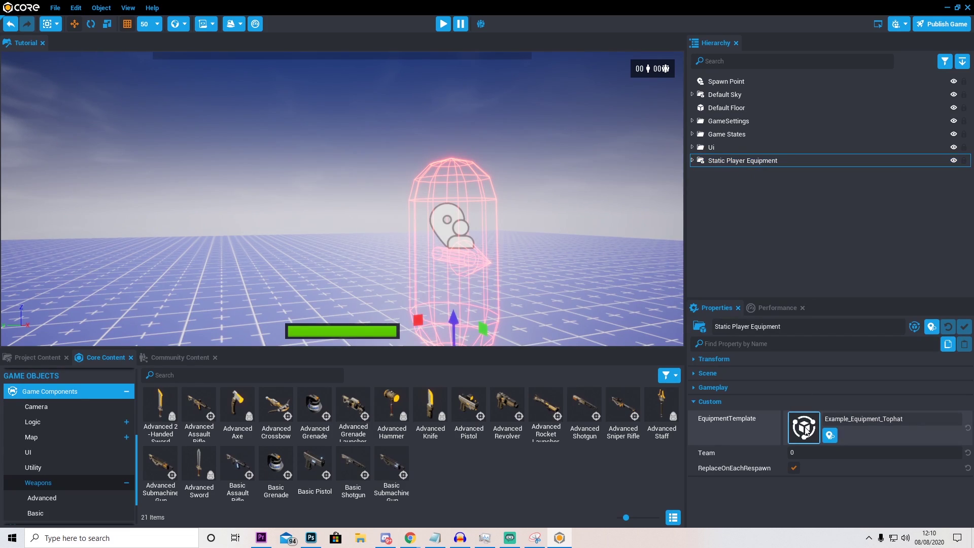
pyautogui.write('revolver')
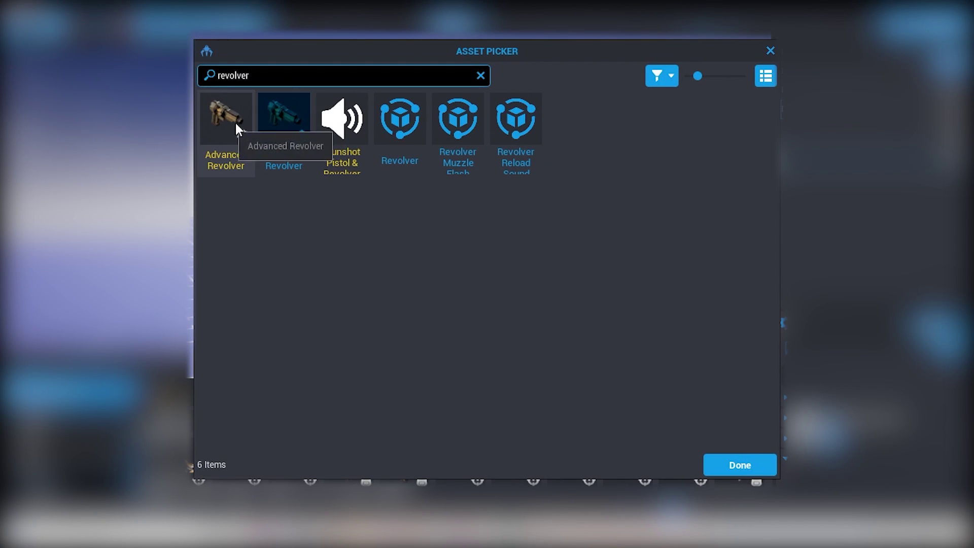
pyautogui.doubleClick(408, 127)
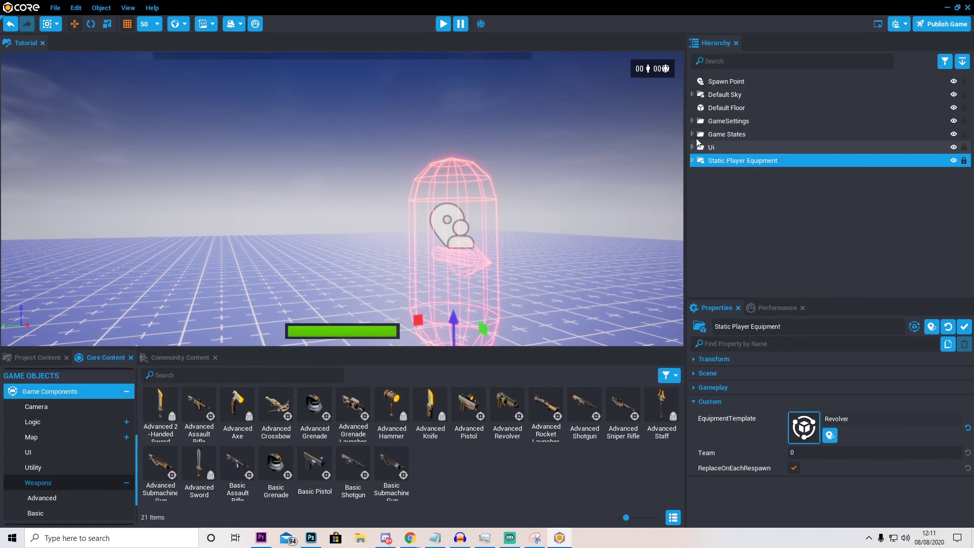
# Step: Preview the game, aim and fire the equipped revolver several times, and stop the preview
pyautogui.click(443, 24)
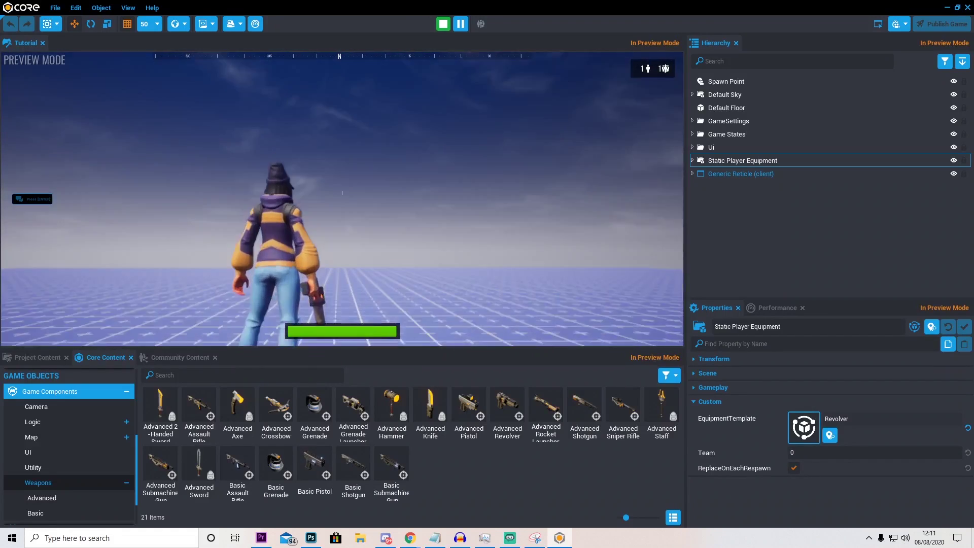
pyautogui.rightClick(342, 198)
pyautogui.click(342, 198)
pyautogui.click(342, 198)
pyautogui.click(342, 192)
pyautogui.click(341, 192)
pyautogui.click(342, 193)
pyautogui.click(342, 193)
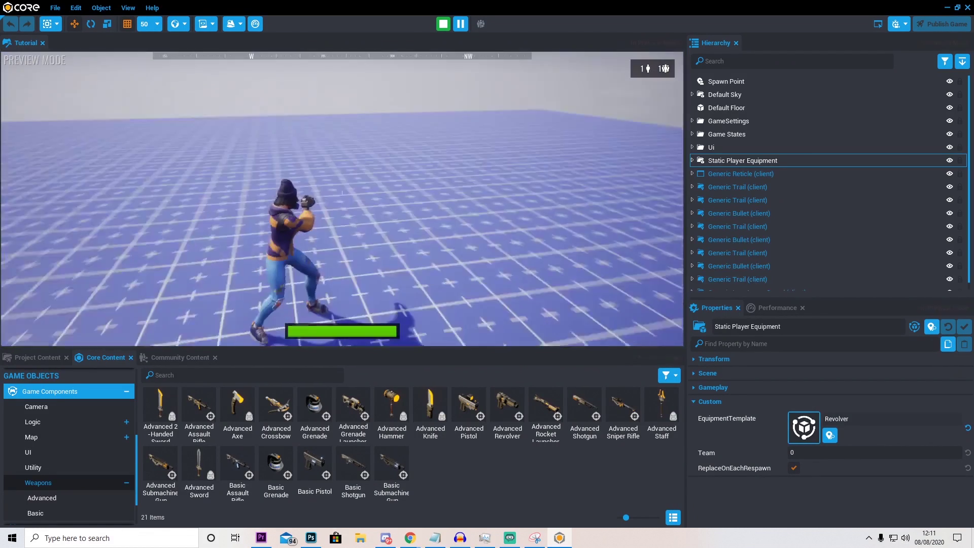
pyautogui.press('=')
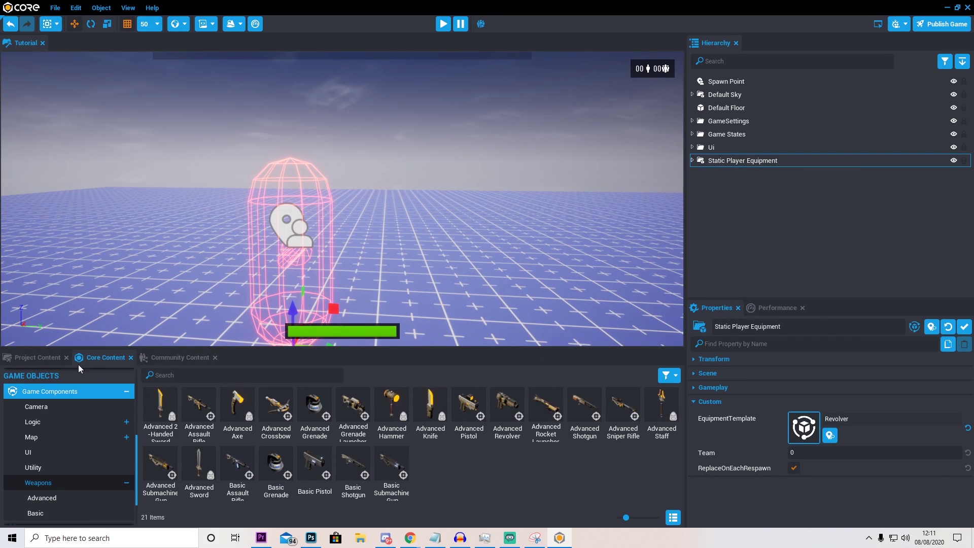
# Step: Search the project content for "revolv", place the Revolver template in the hierarchy and expand its Weapon properties
pyautogui.click(45, 357)
pyautogui.click(201, 376)
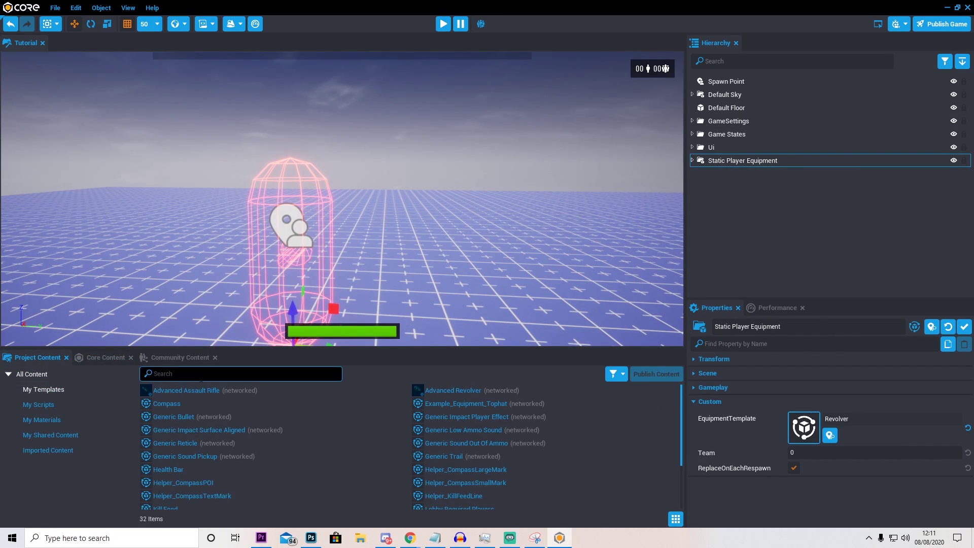
pyautogui.write('revolv')
pyautogui.moveTo(437, 390); pyautogui.dragTo(737, 224)
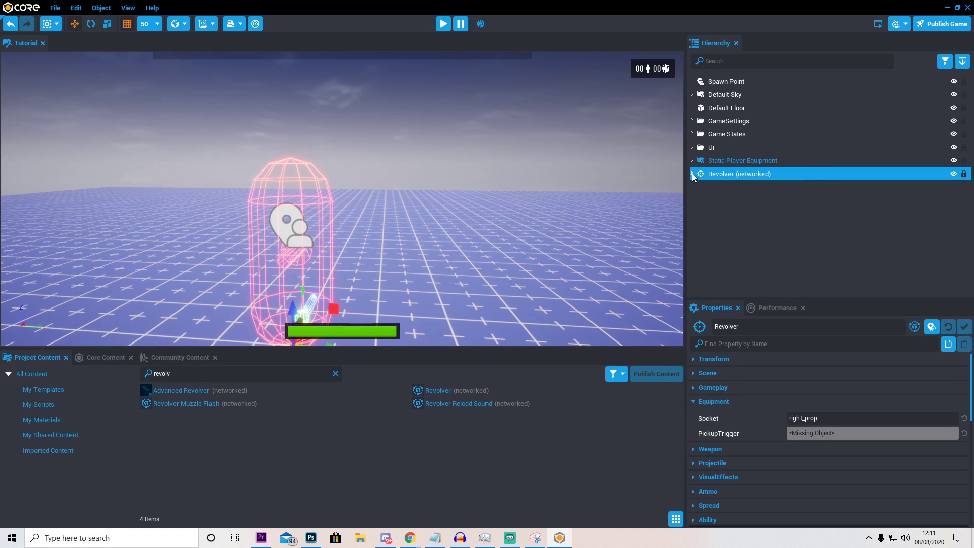
pyautogui.click(695, 401)
pyautogui.click(694, 401)
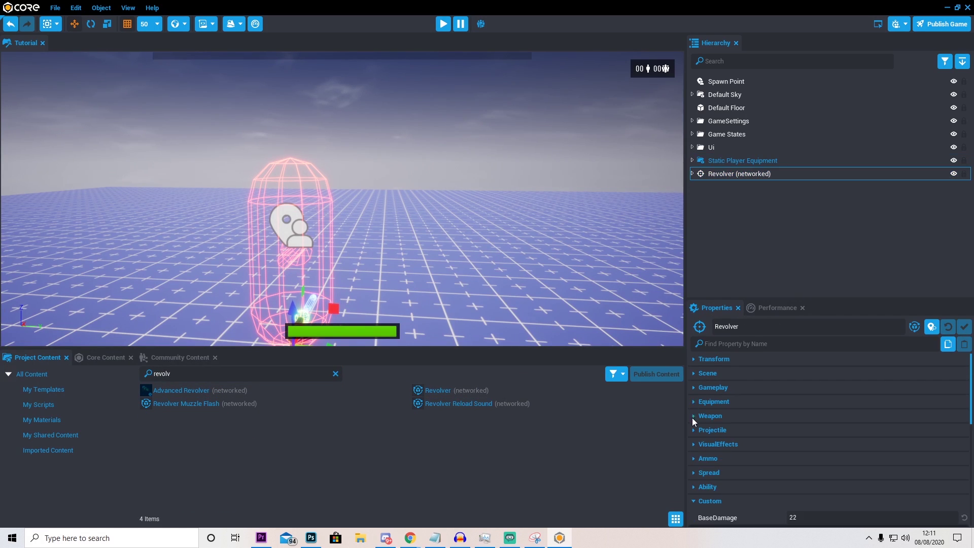
pyautogui.click(693, 417)
pyautogui.scroll(-1, 743, 422)
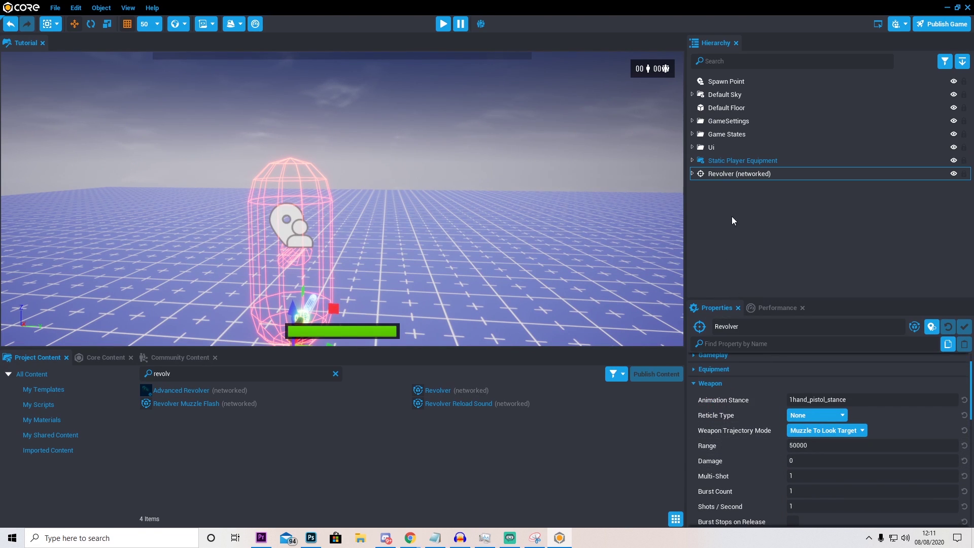
# Step: Update the Revolver template from its hierarchy instance, delete that instance and select Static Player Equipment
pyautogui.click(713, 175)
pyautogui.rightClick(713, 175)
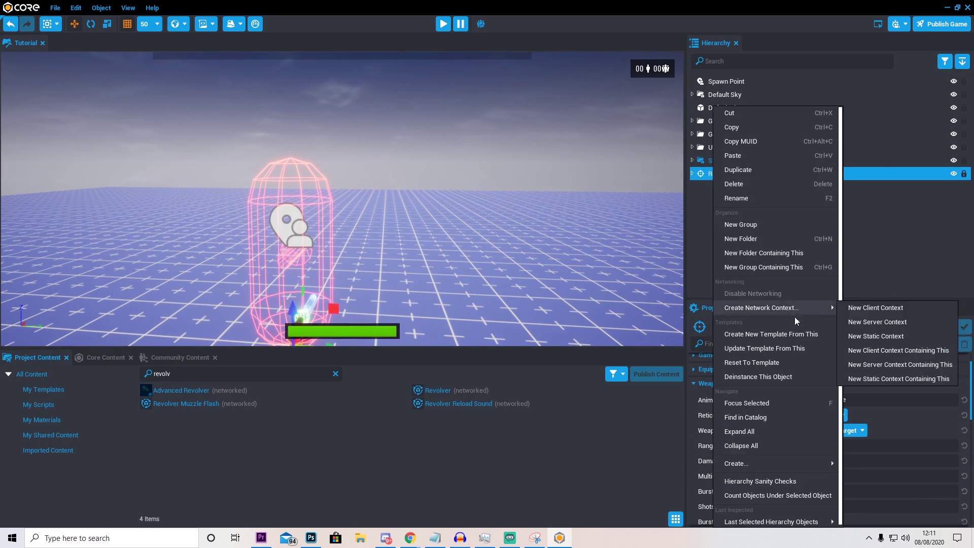
pyautogui.click(794, 350)
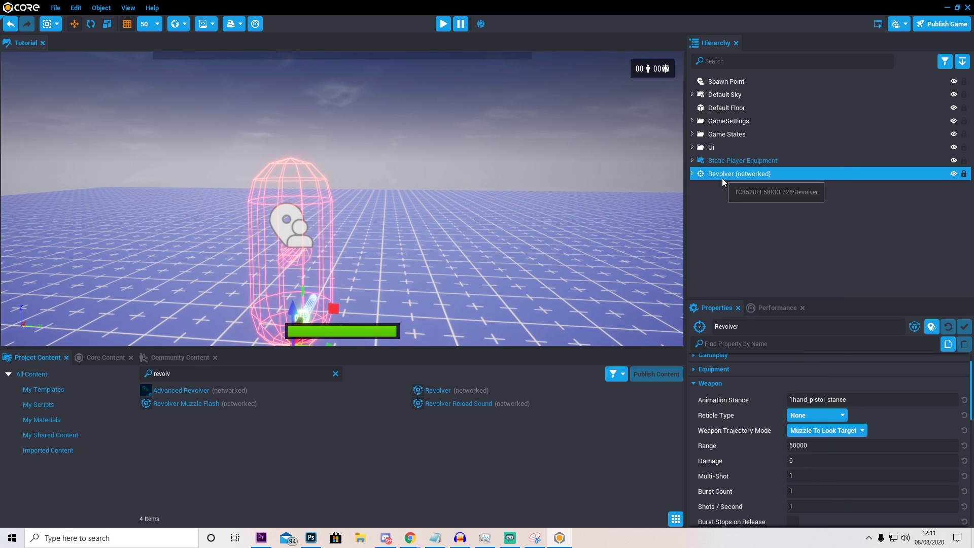
pyautogui.press('Delete')
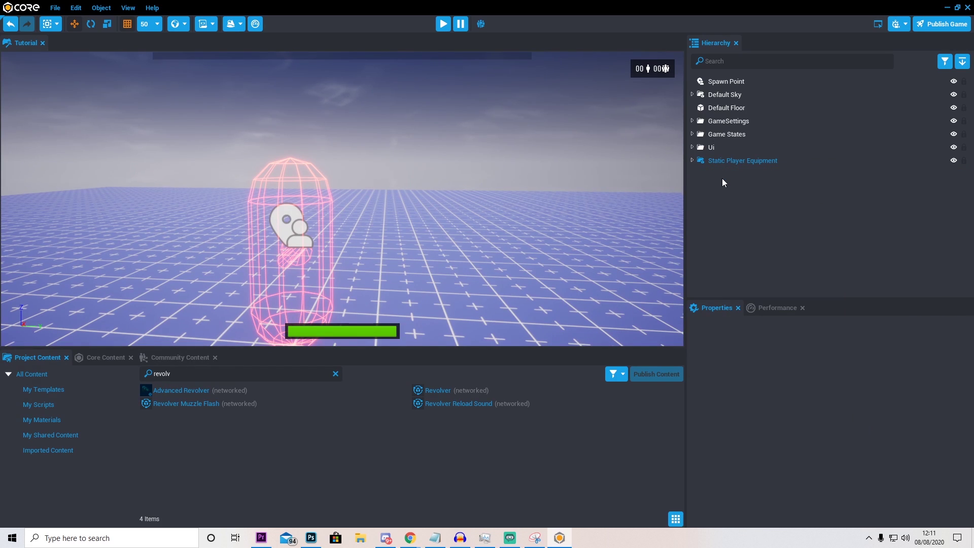
pyautogui.click(724, 161)
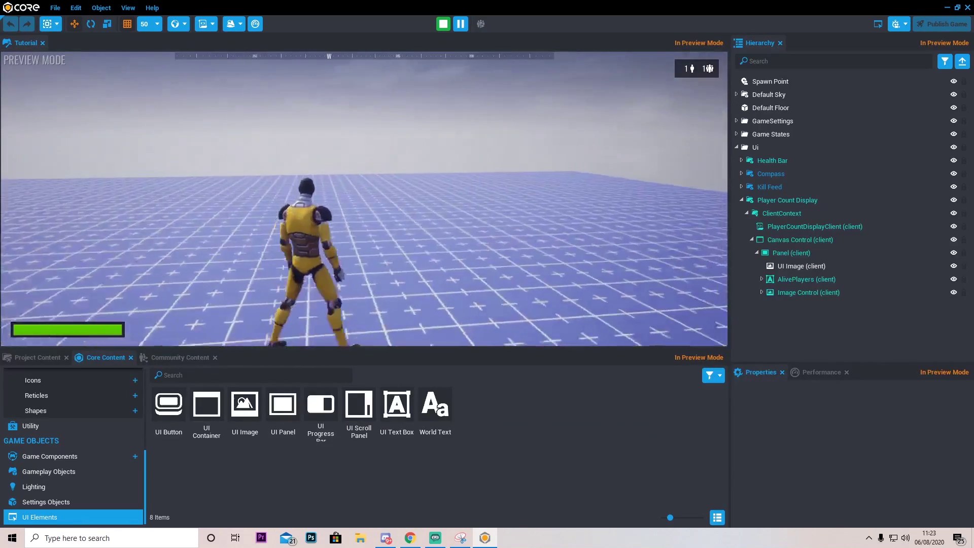
# Step: Move the character around the running preview to check the game interface, and stop the preview
pyautogui.press('d')
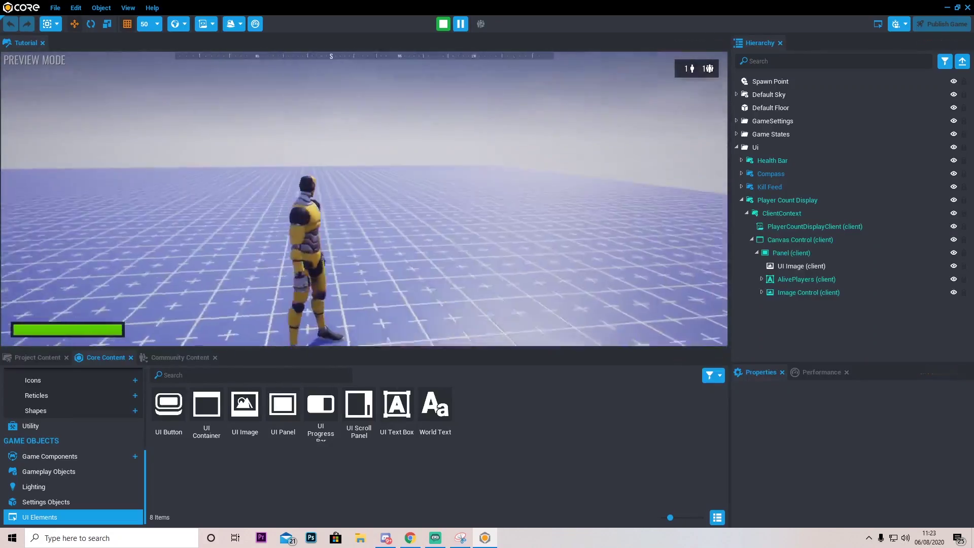
pyautogui.press('w')
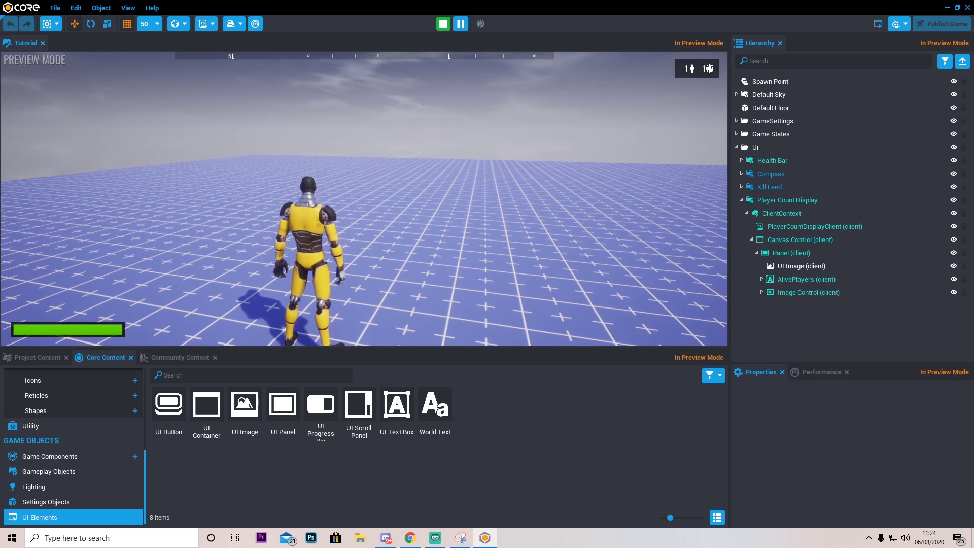
pyautogui.press('=')
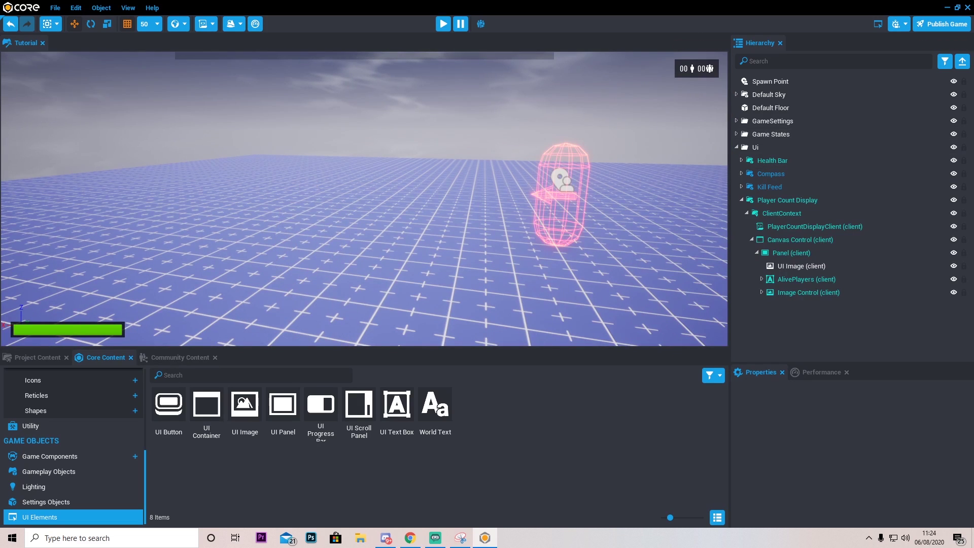